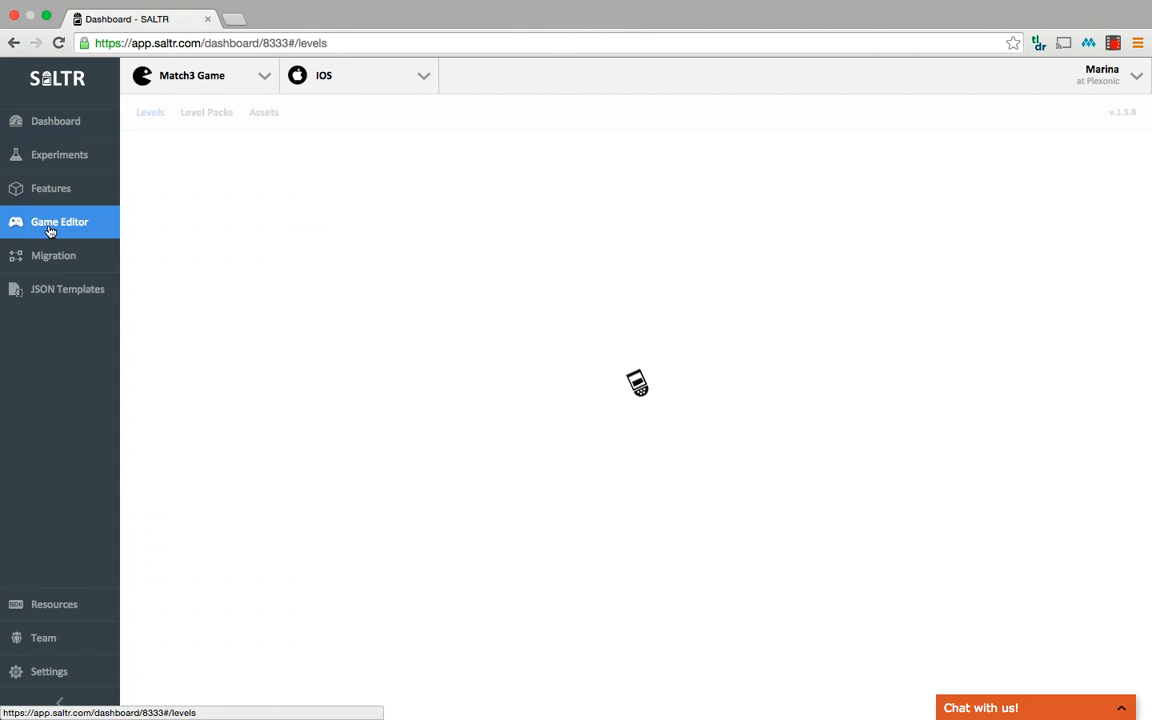
Create a new level named "Level 1" in the game editor.
click(177, 160)
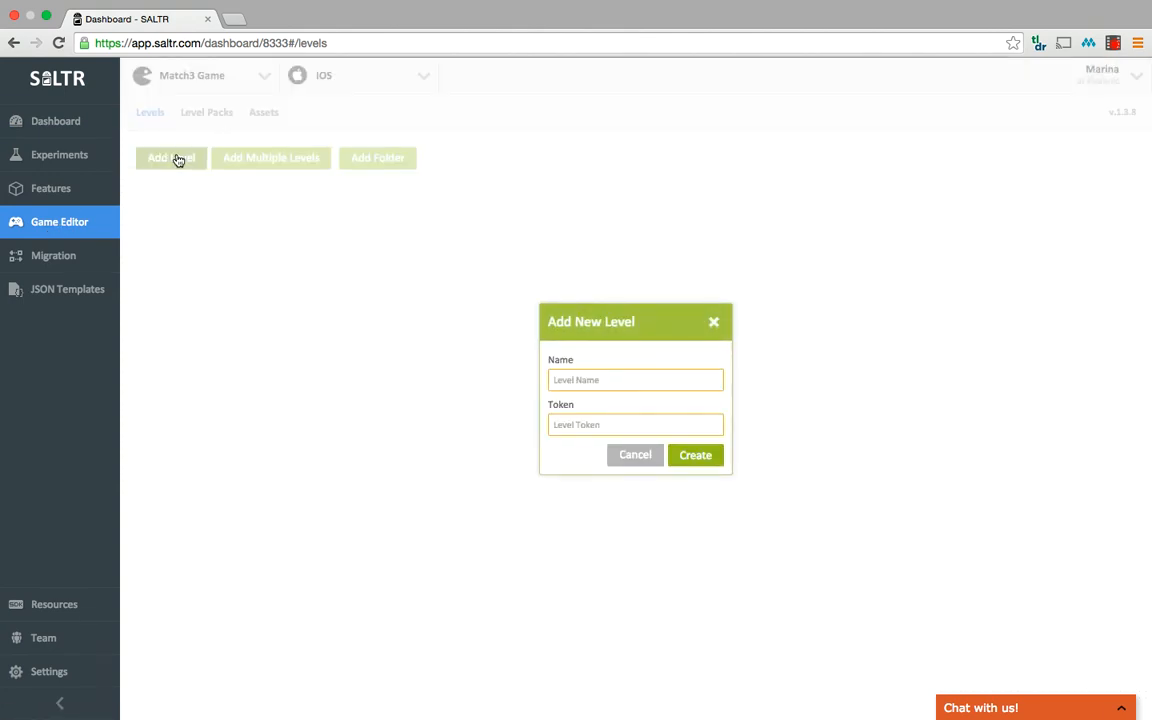
click(589, 381)
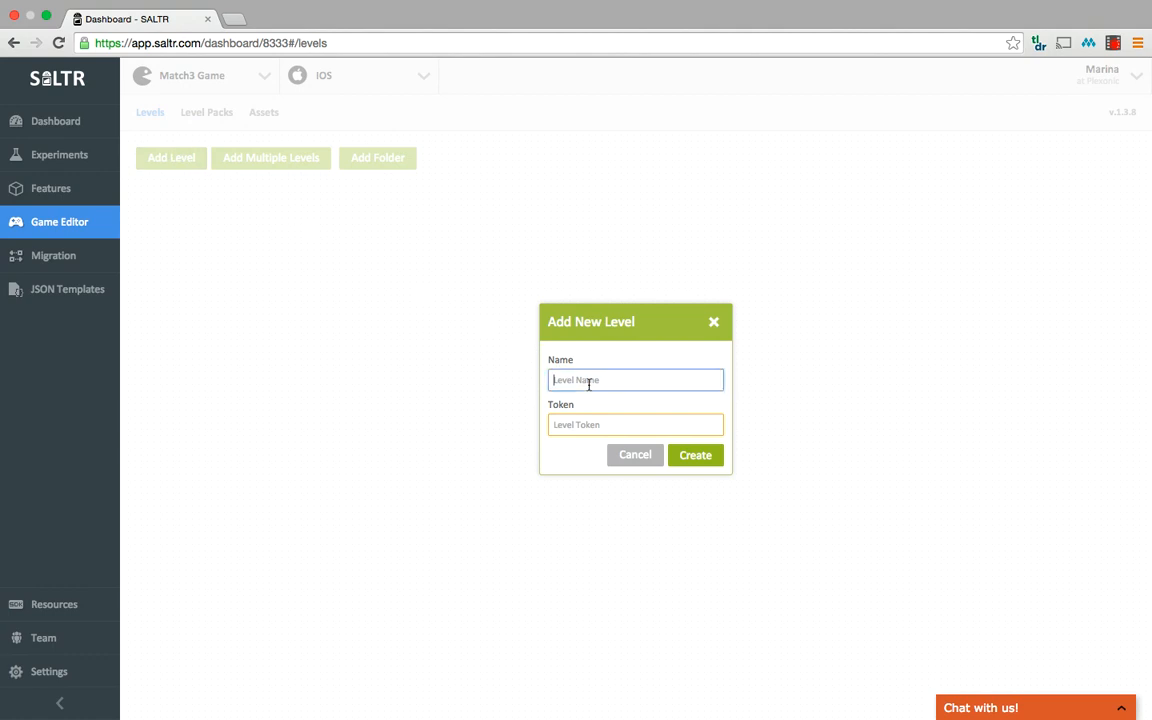
text(Level 1)
click(709, 454)
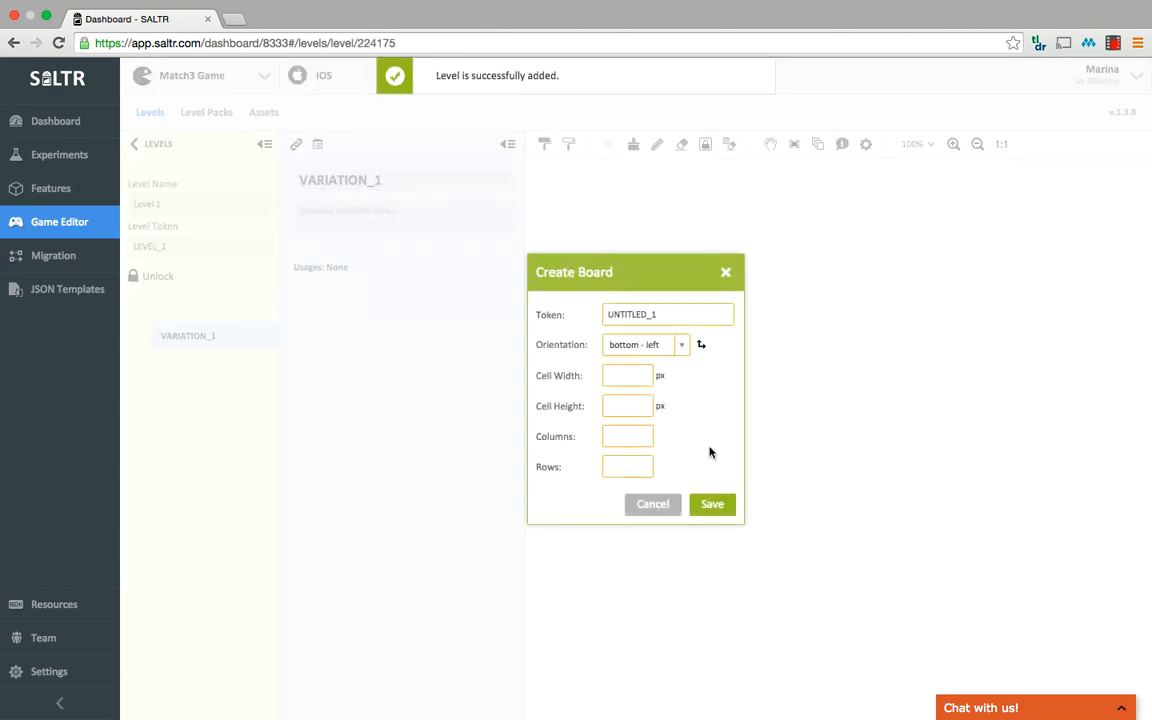
Set the new board's token to main and keep its orientation at bottom - left.
double_click(659, 316)
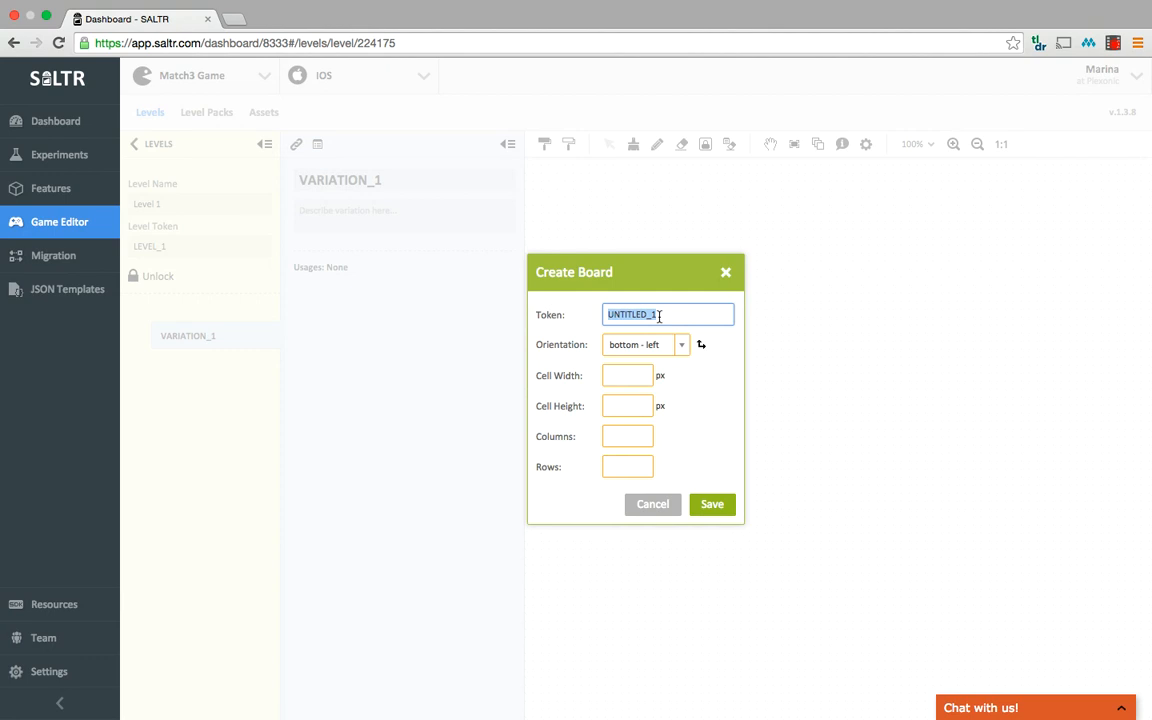
text(main)
click(688, 353)
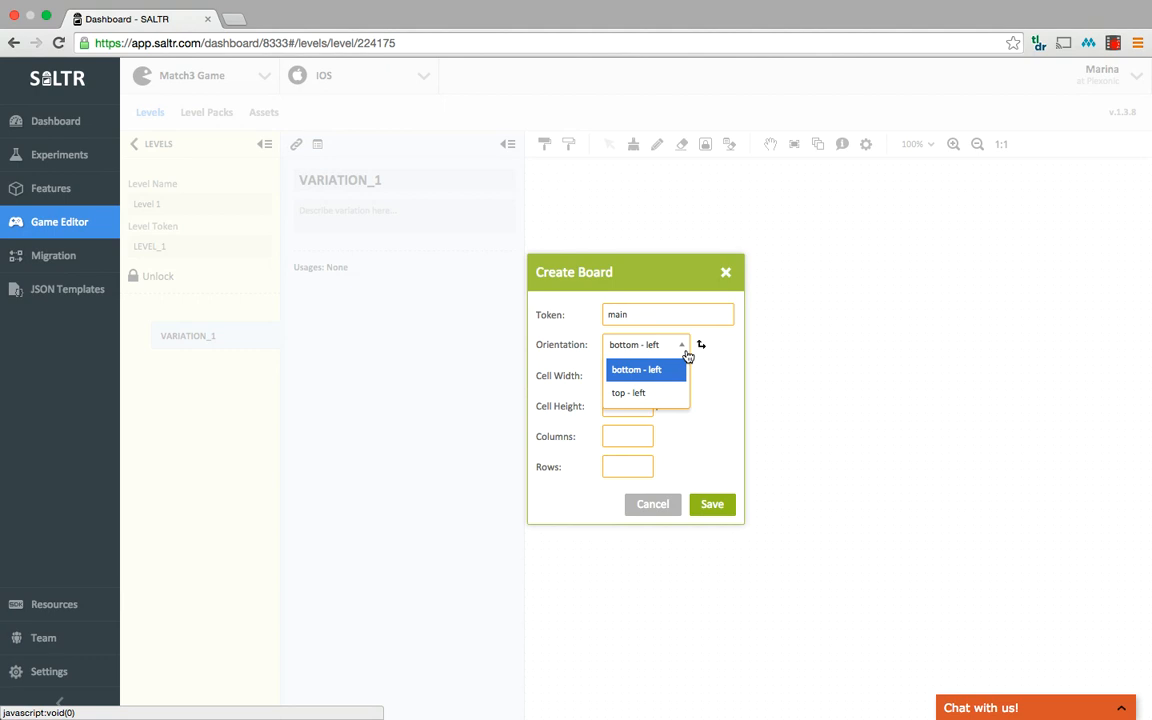
click(688, 355)
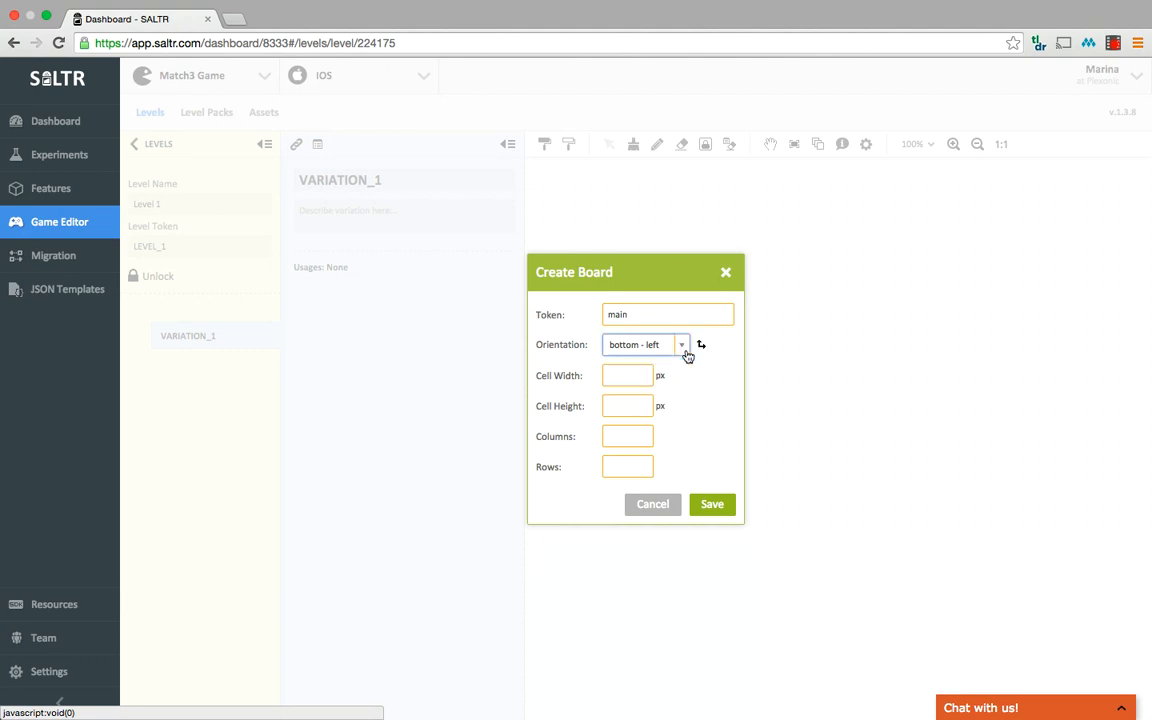
Give the board 50 x 50 px cells with 5 columns and 5 rows, save it, and review its details.
click(629, 381)
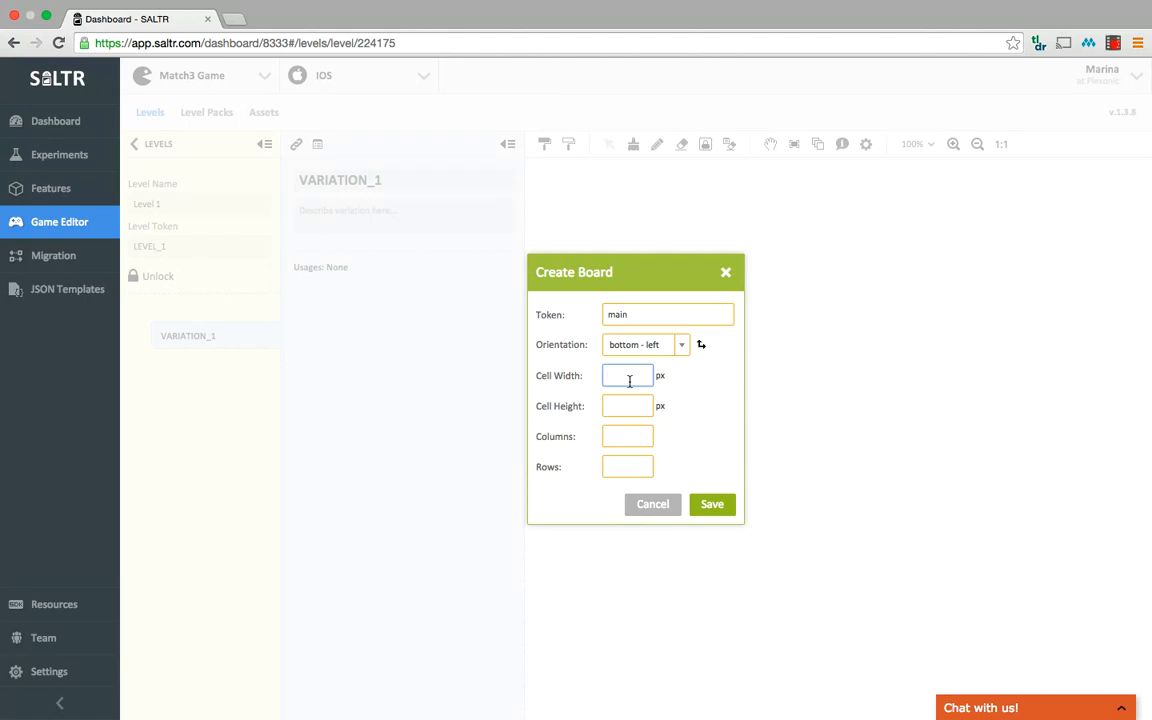
text(50)
key(Tab)
text(50)
key(Tab)
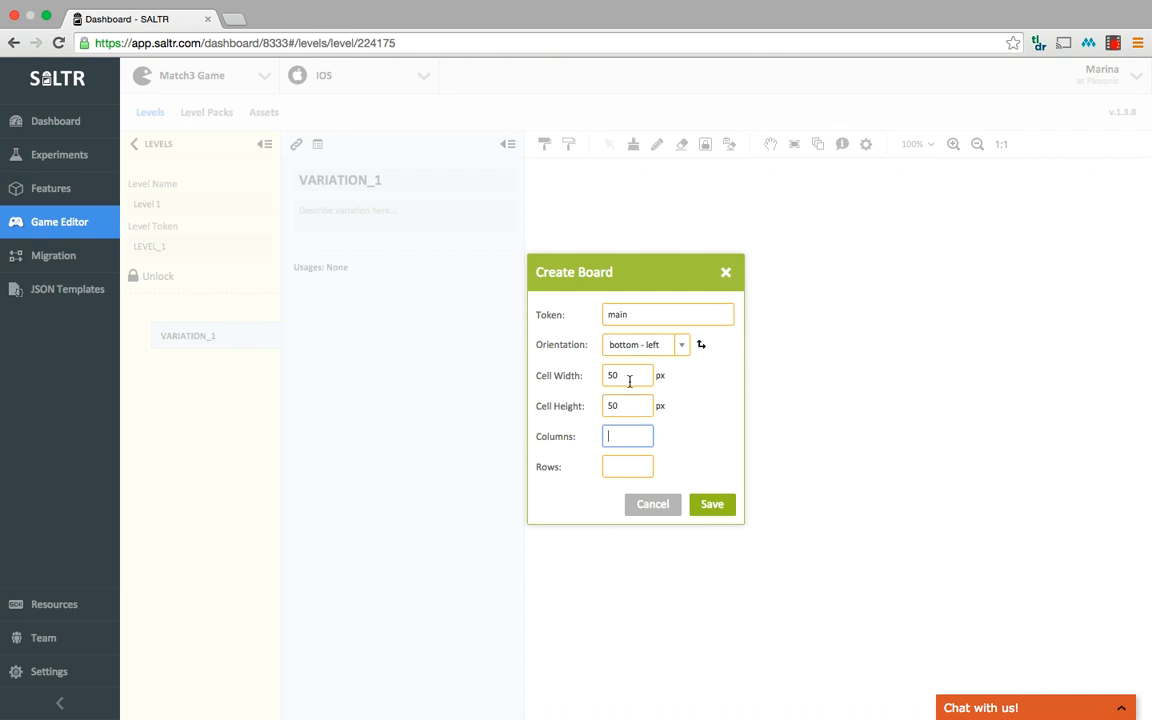
text(5)
key(Tab)
text(5)
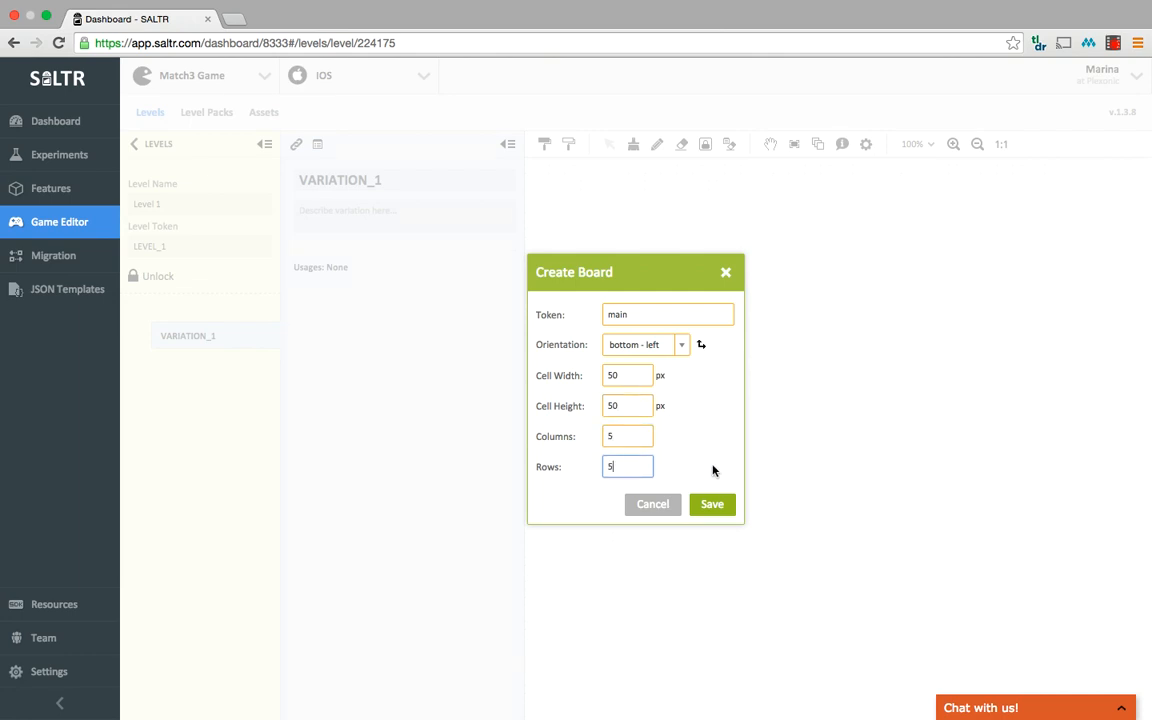
click(722, 508)
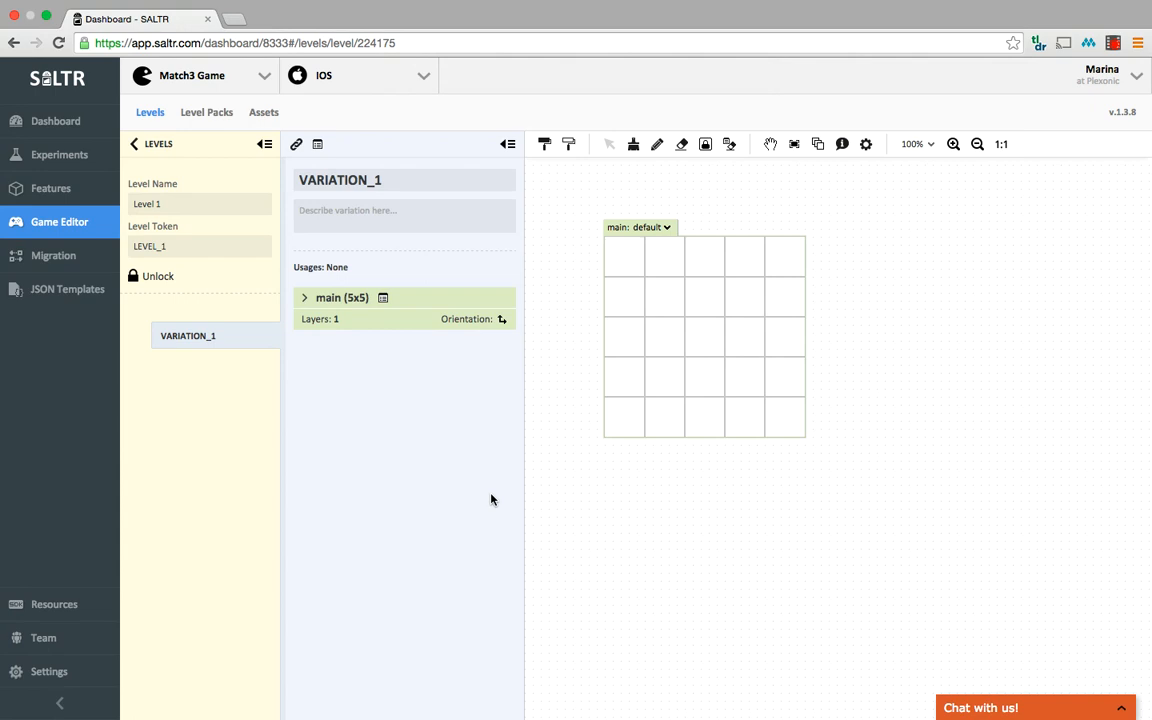
click(308, 299)
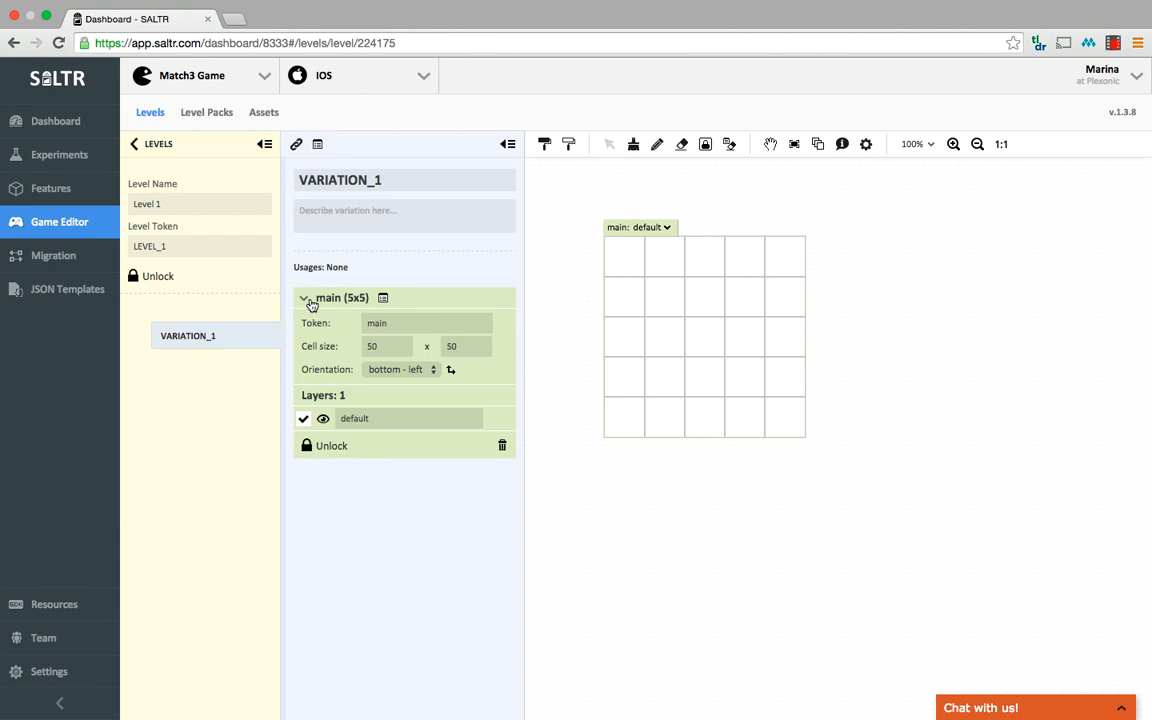
click(310, 302)
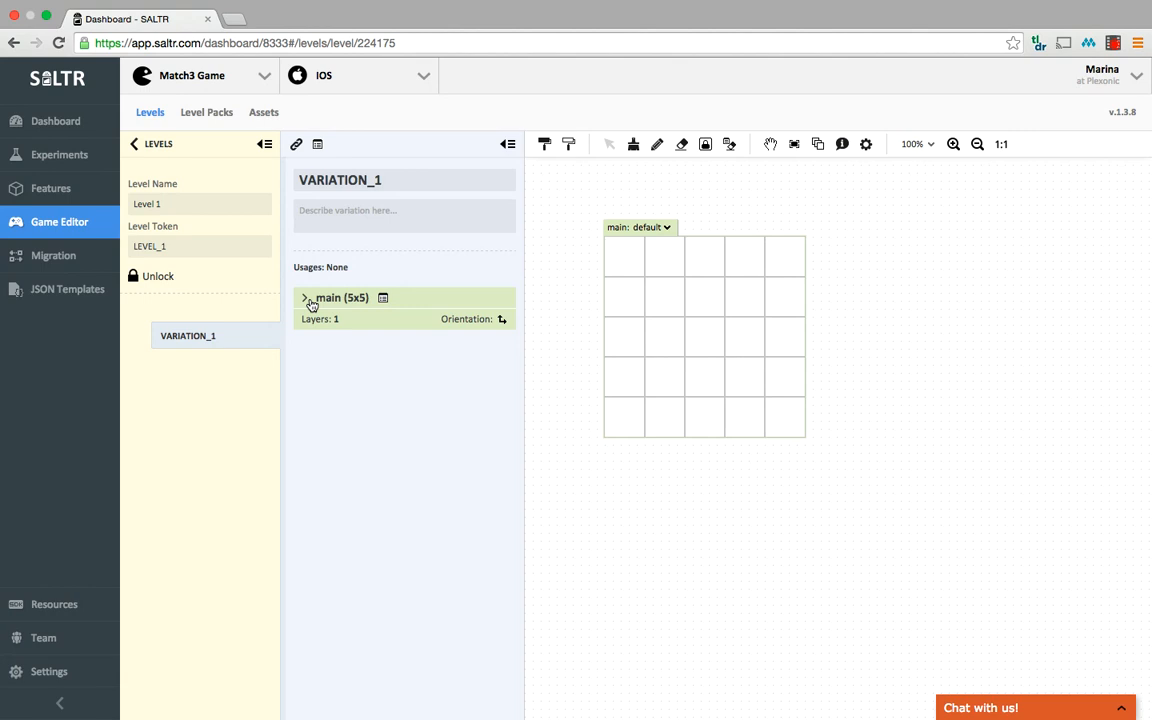
Upload Blue.png, green.png, red.png and obstacle.png together as game assets and finish editing the assets.
click(266, 112)
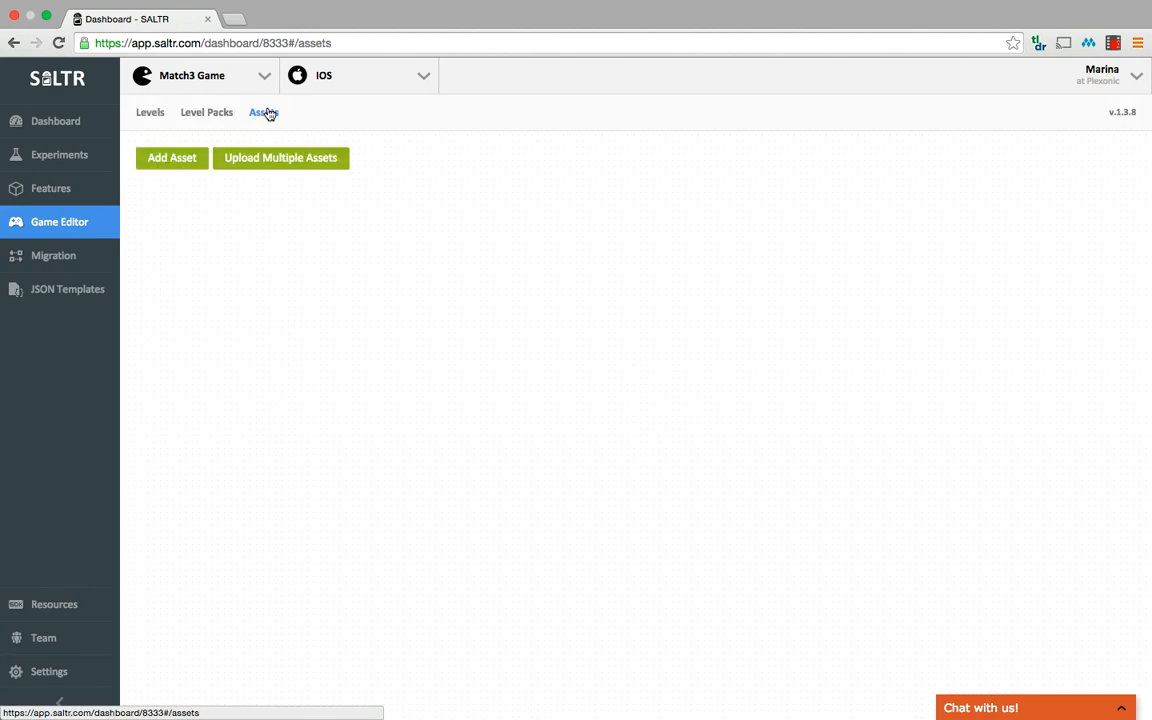
click(250, 160)
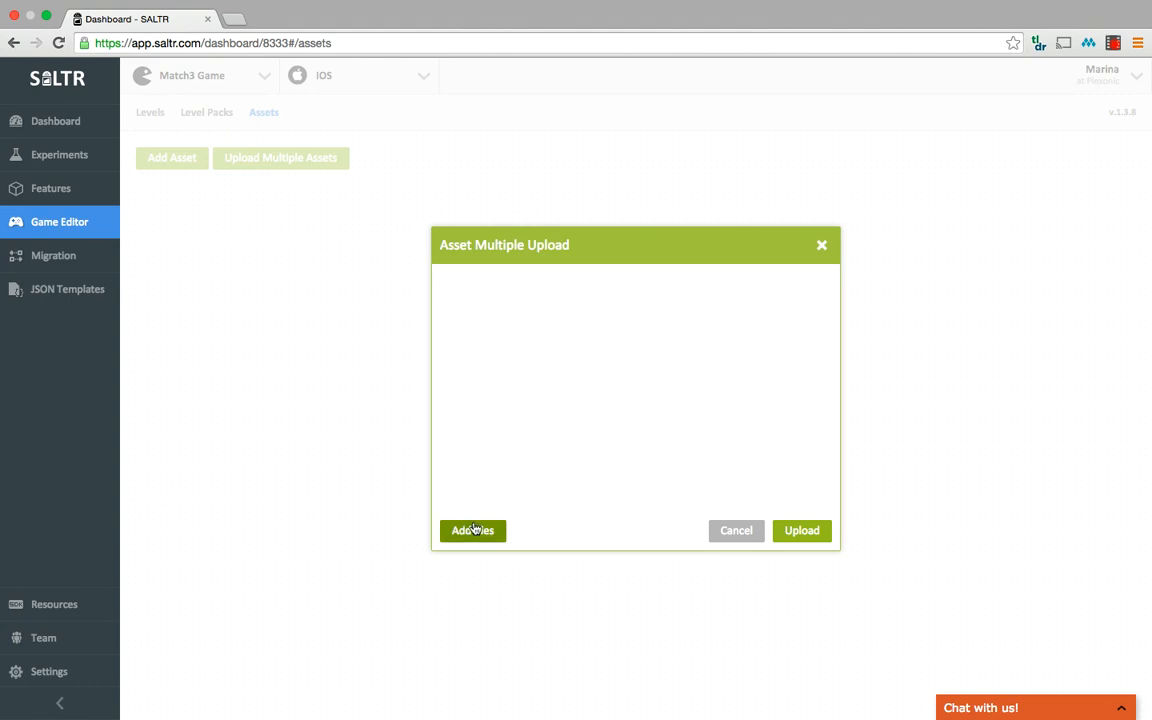
click(475, 529)
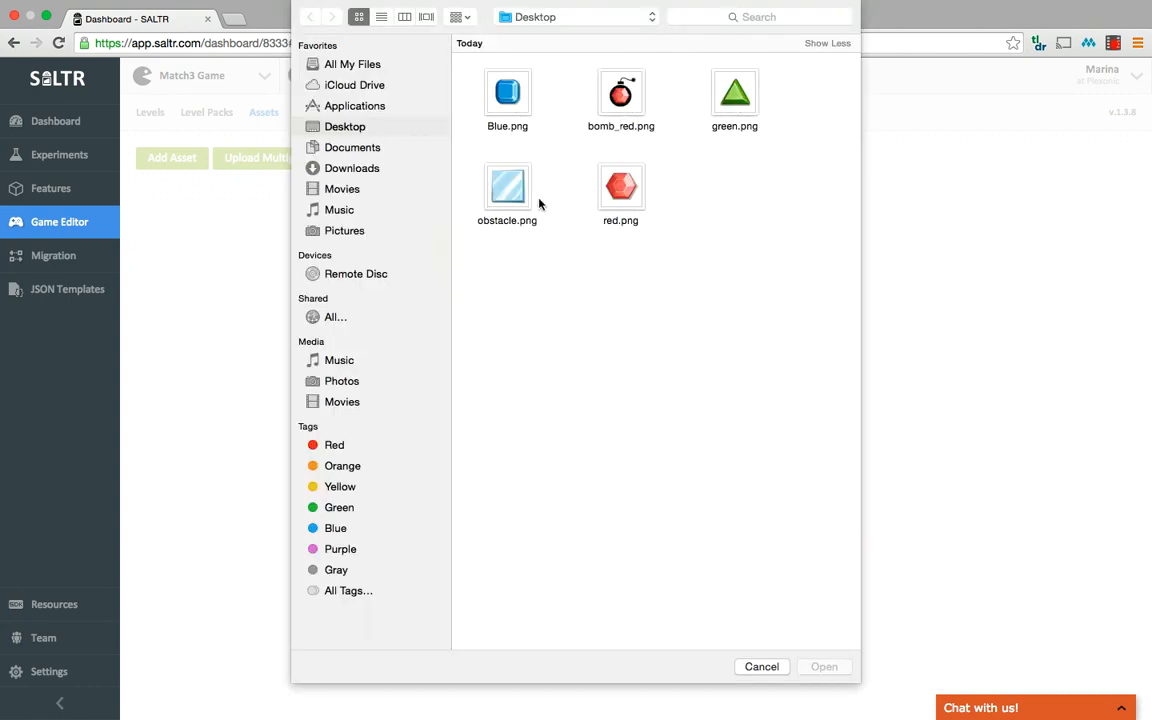
click(509, 112)
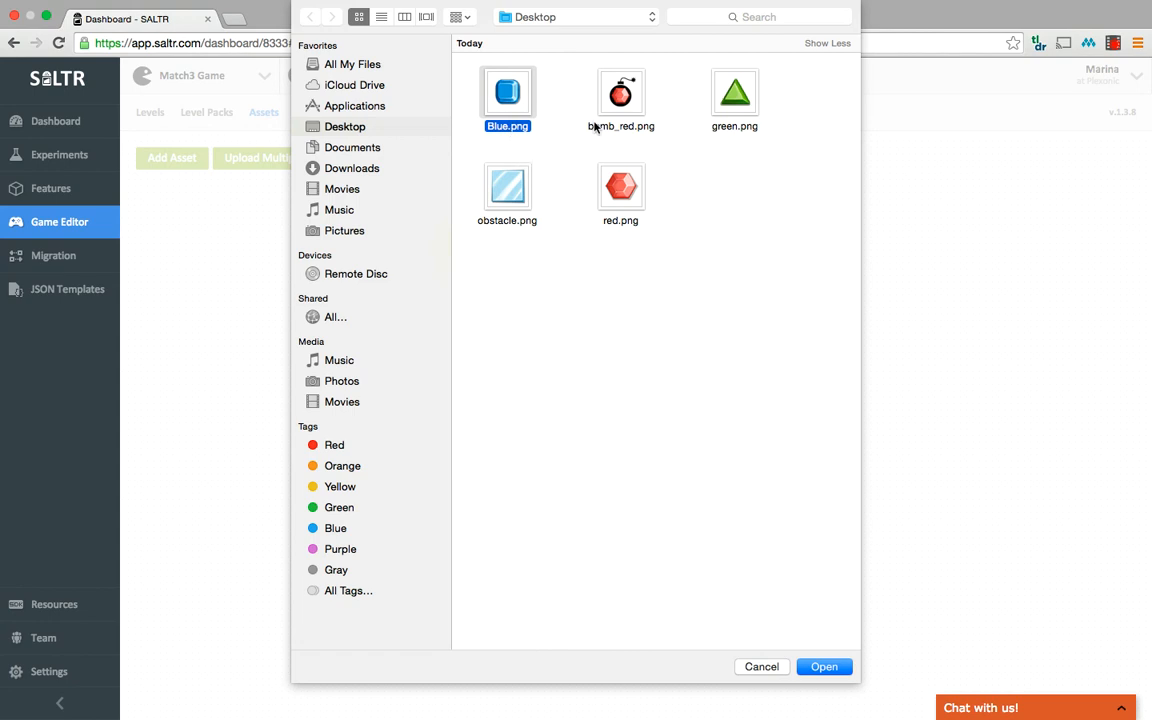
super+click(740, 102)
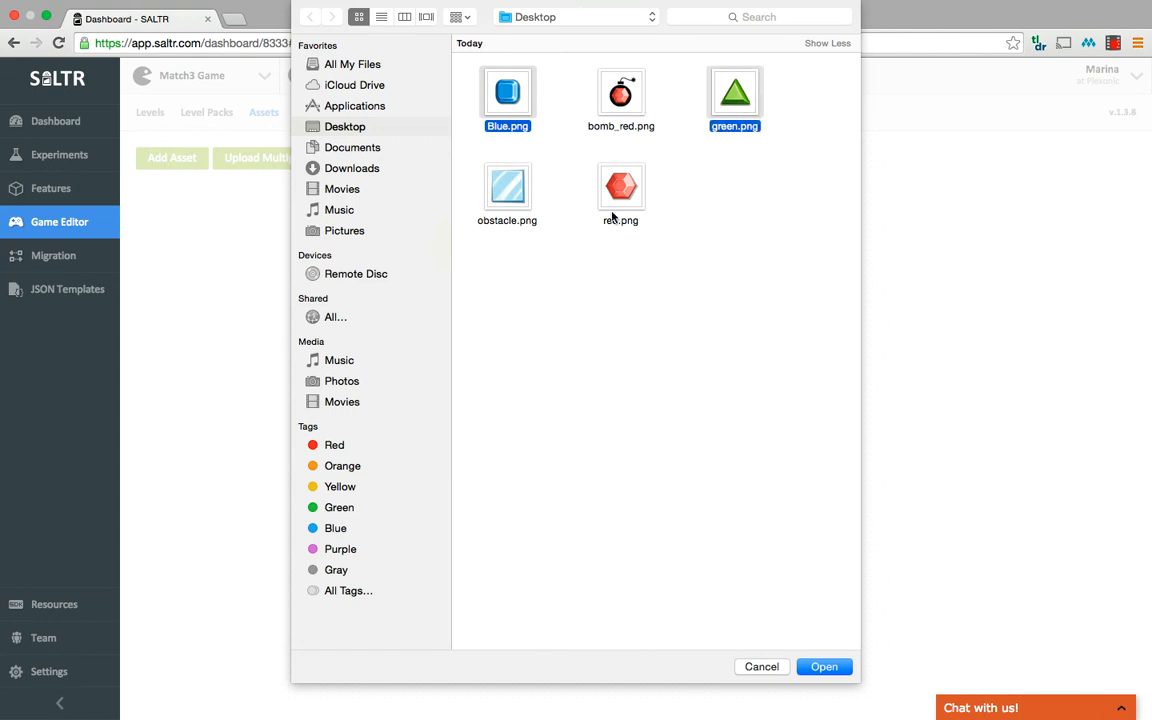
super+click(613, 216)
super+click(507, 188)
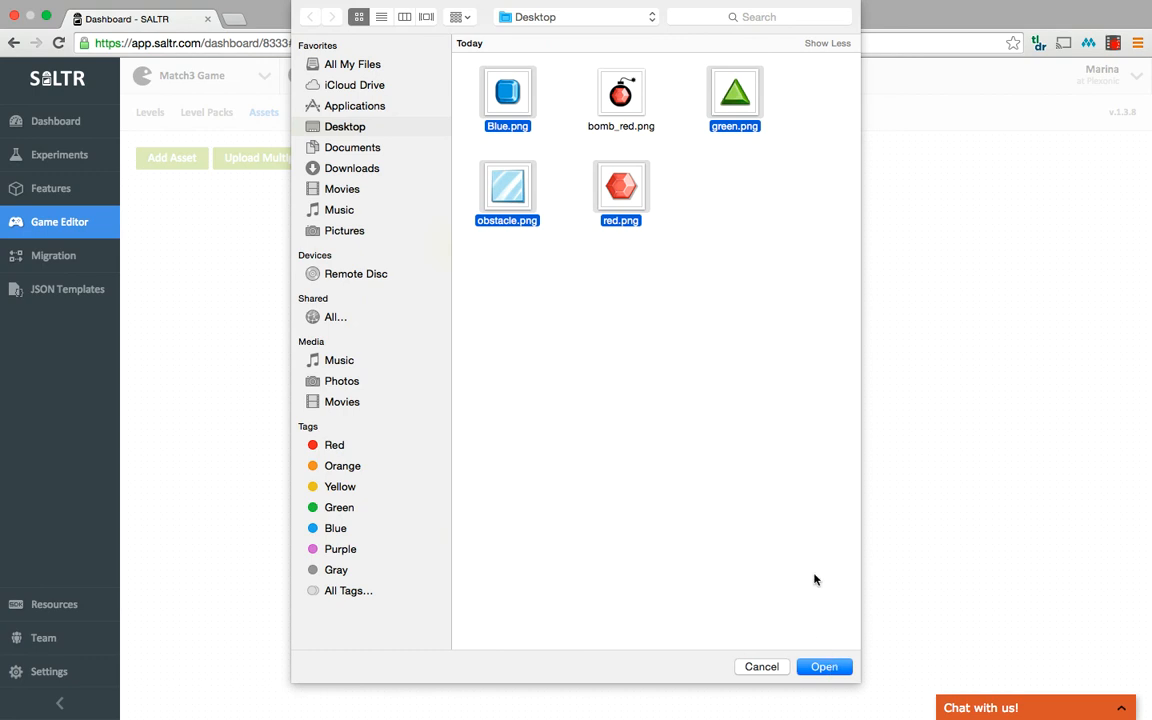
key(Return)
click(822, 542)
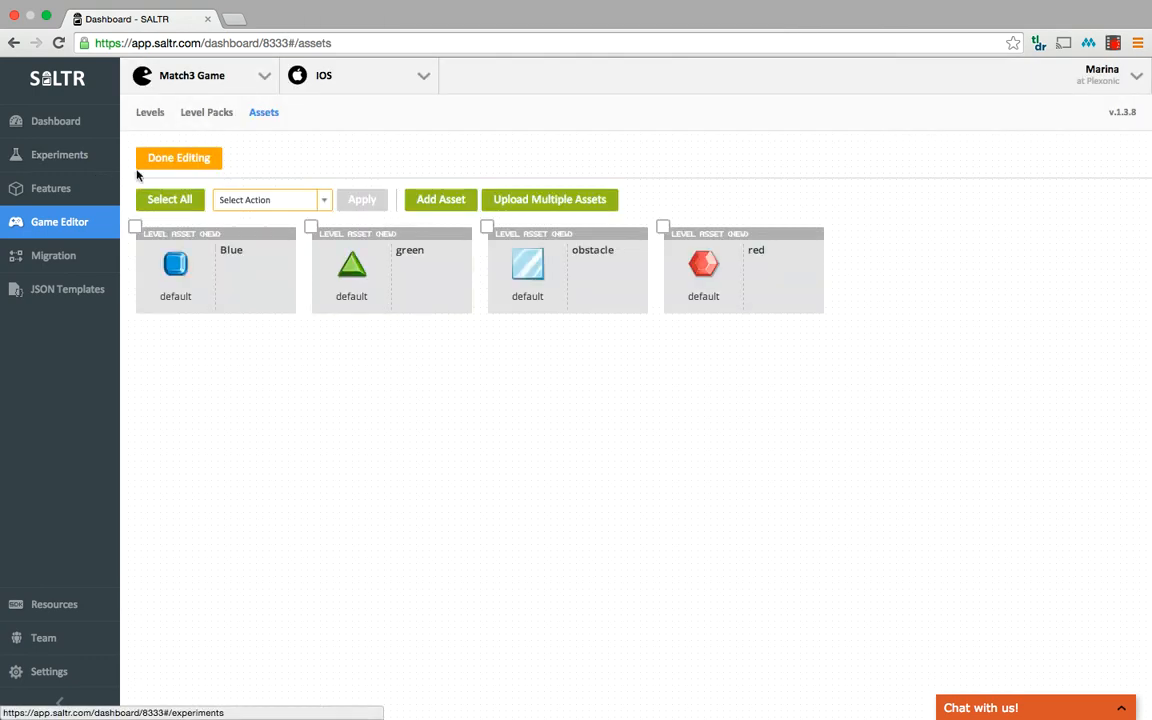
click(170, 161)
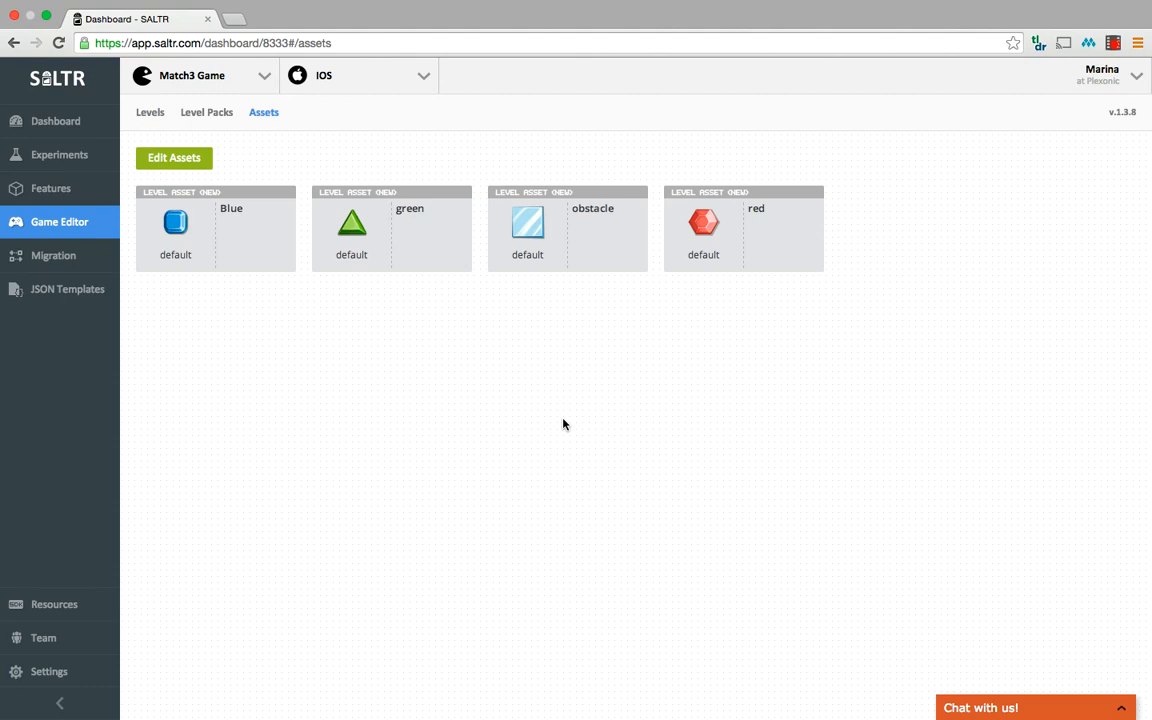
Add a state with the token radial_bomb and the image bomb_red.png to the red asset, and save it.
click(753, 238)
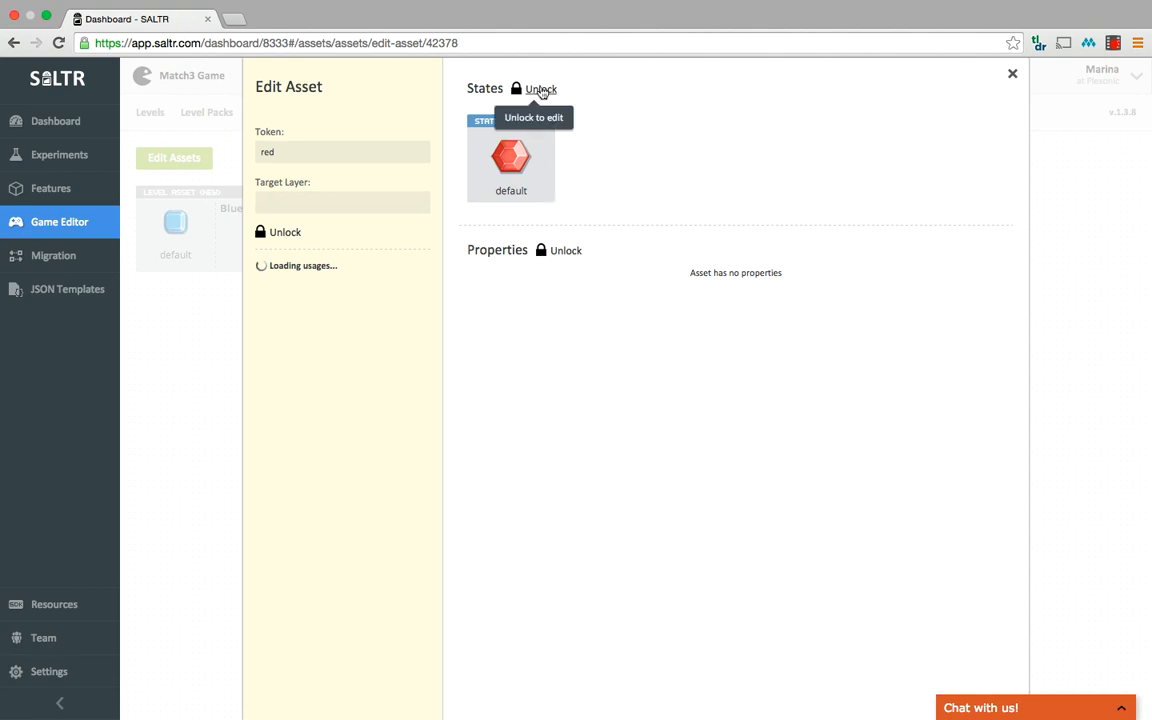
click(541, 92)
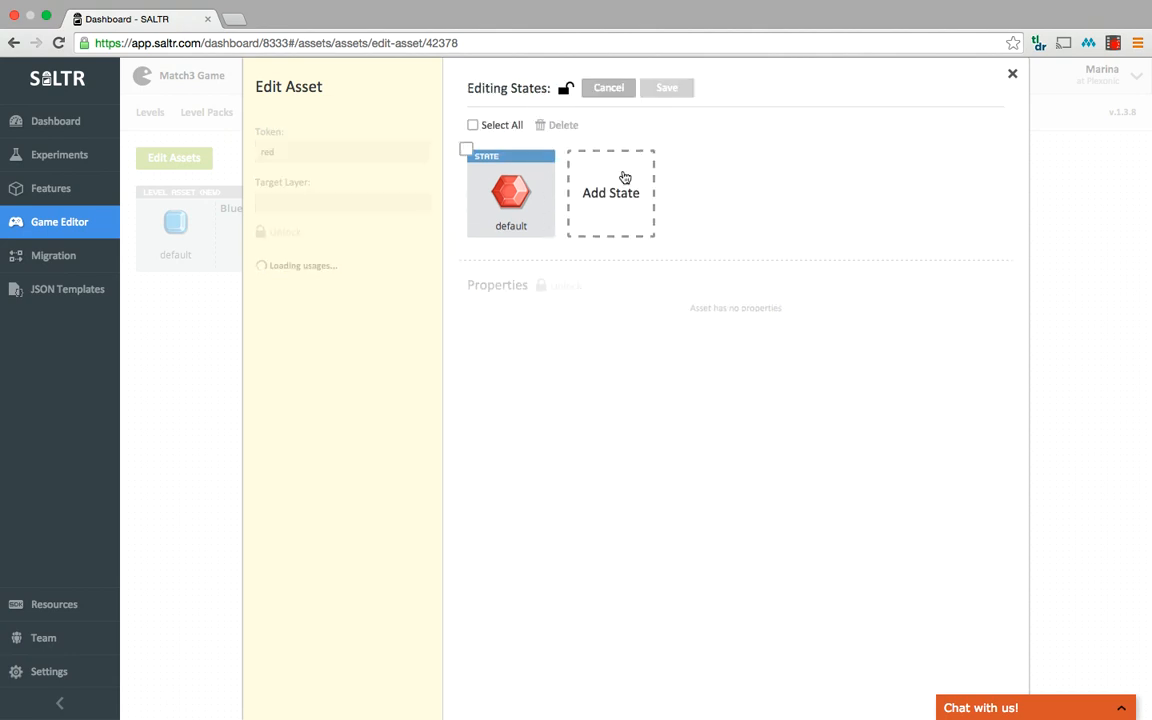
click(620, 195)
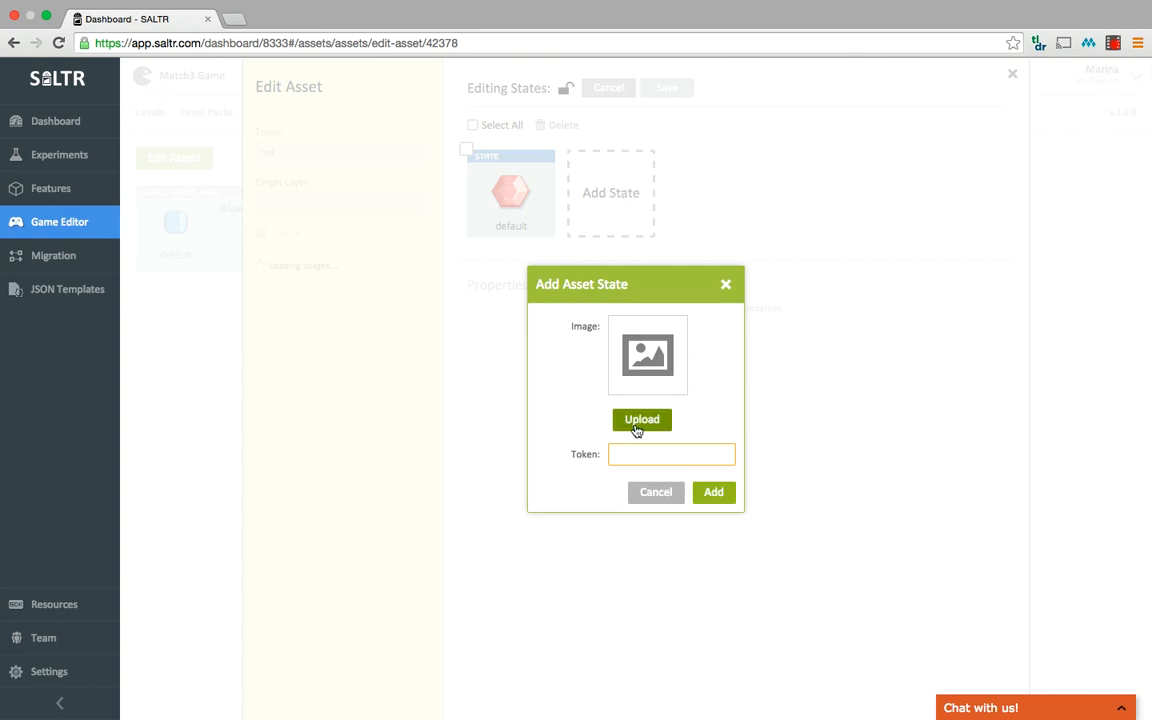
click(636, 425)
click(628, 101)
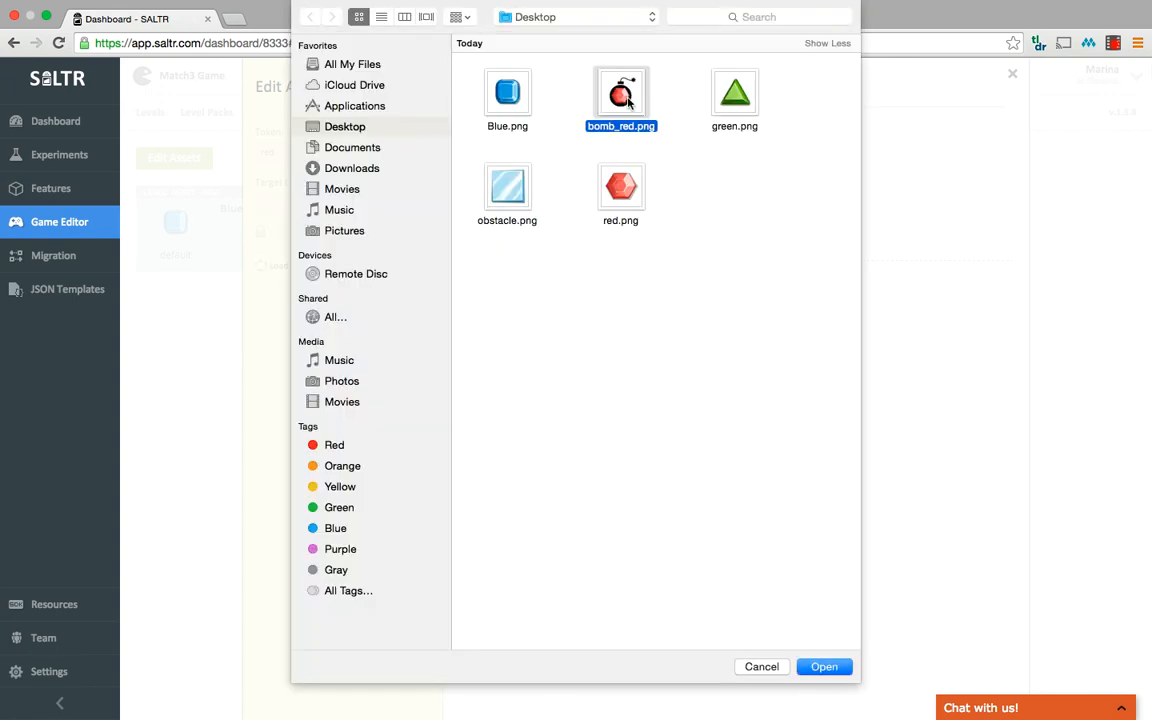
double_click(628, 101)
click(625, 458)
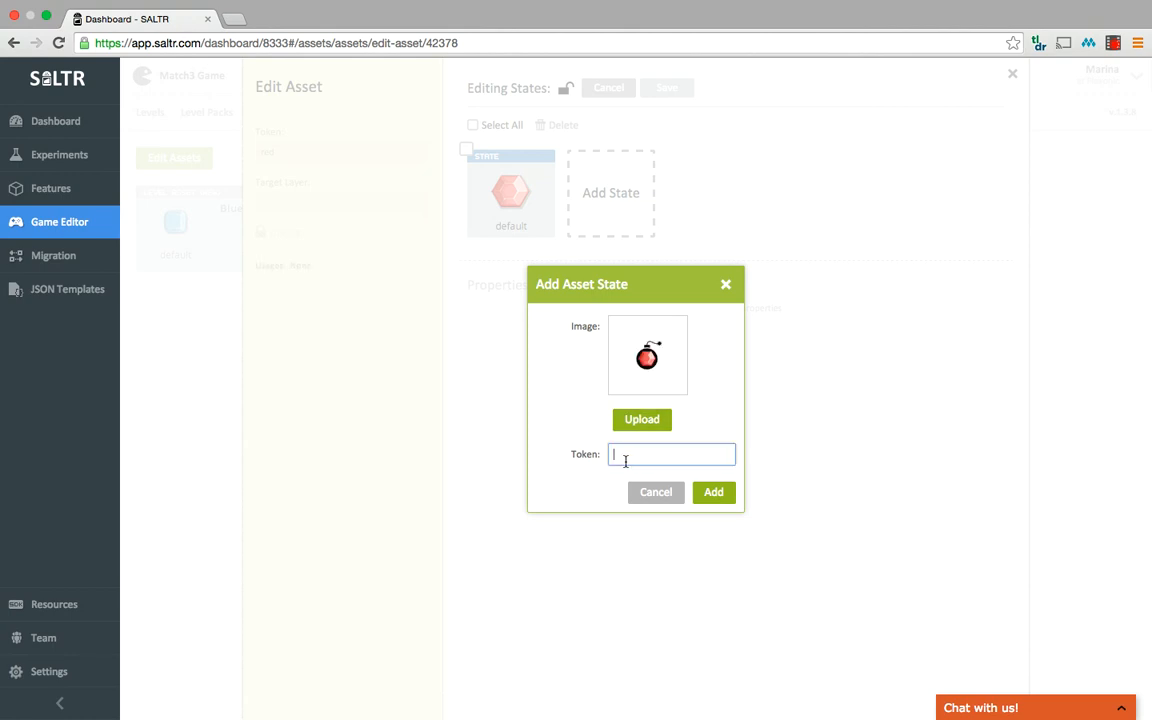
text(radial_bomb)
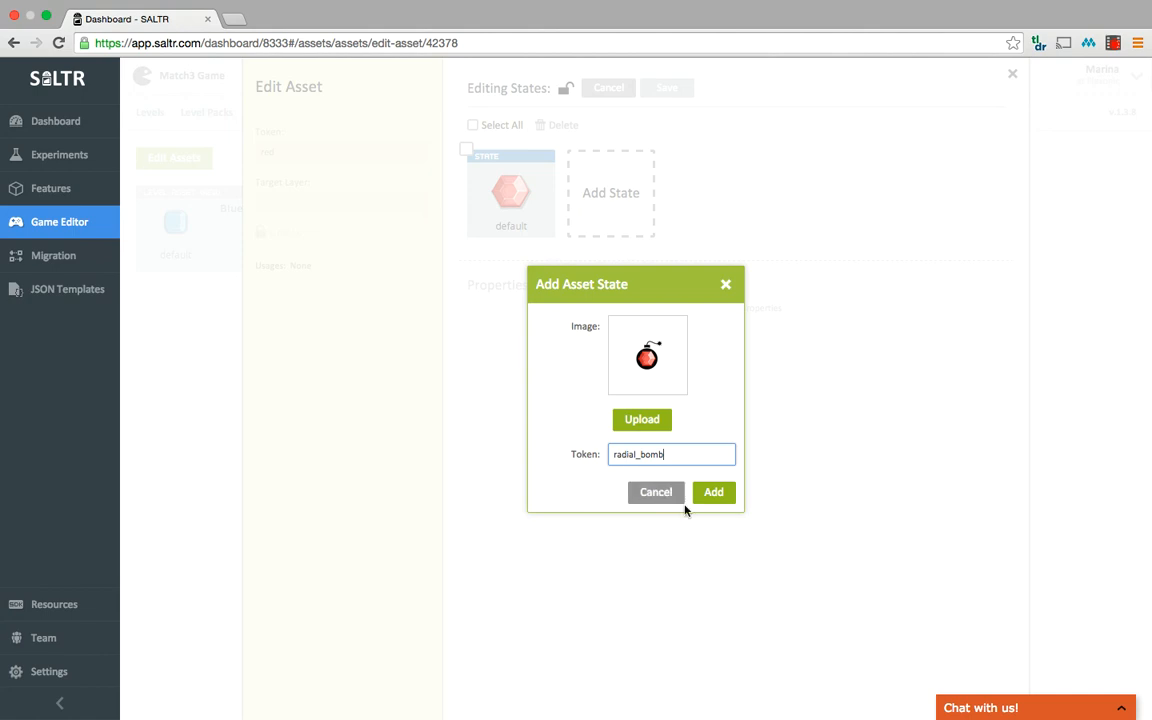
click(720, 493)
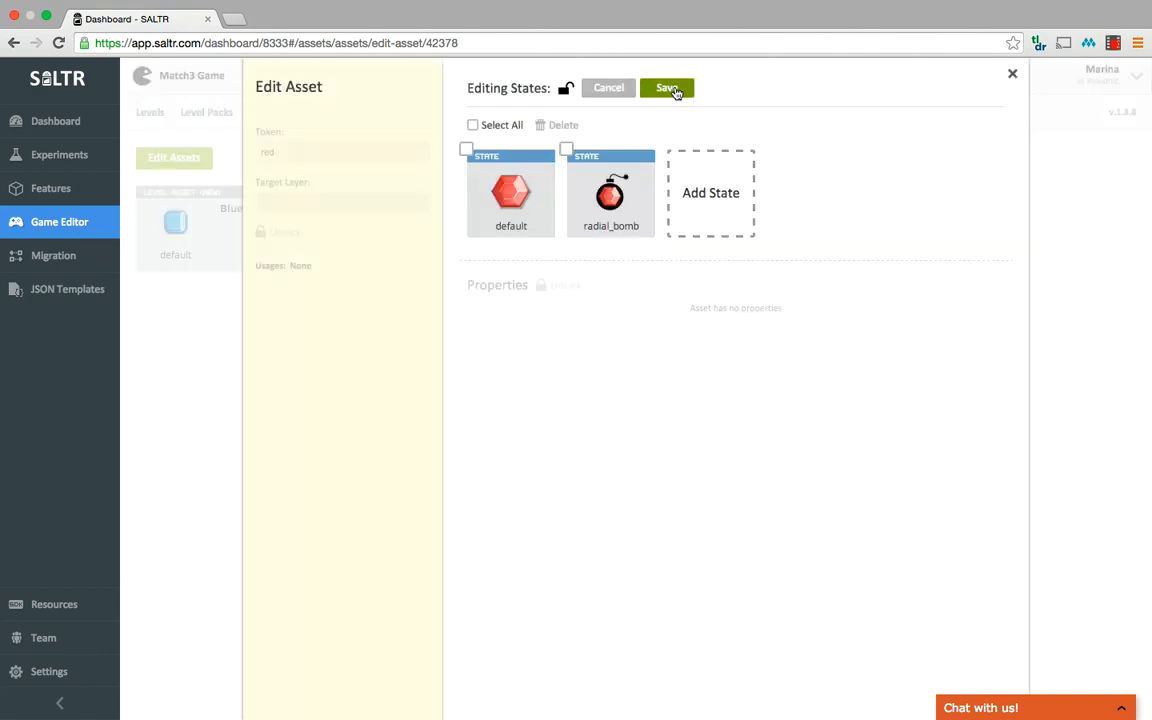
click(675, 90)
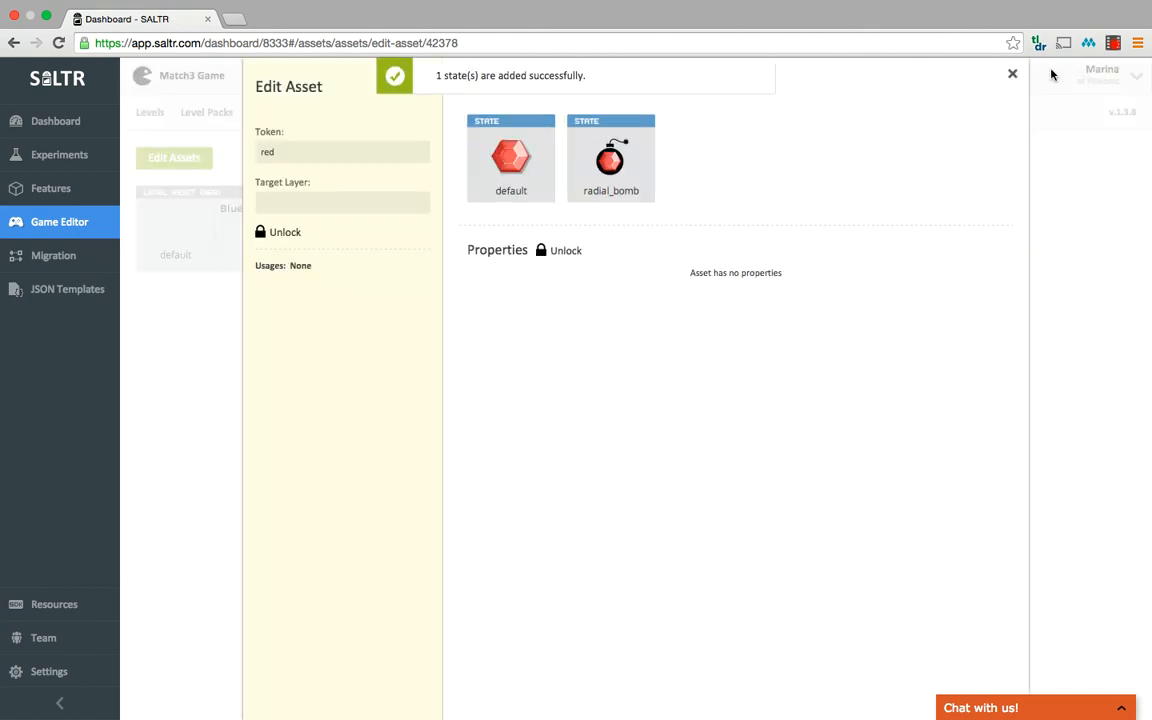
click(1014, 77)
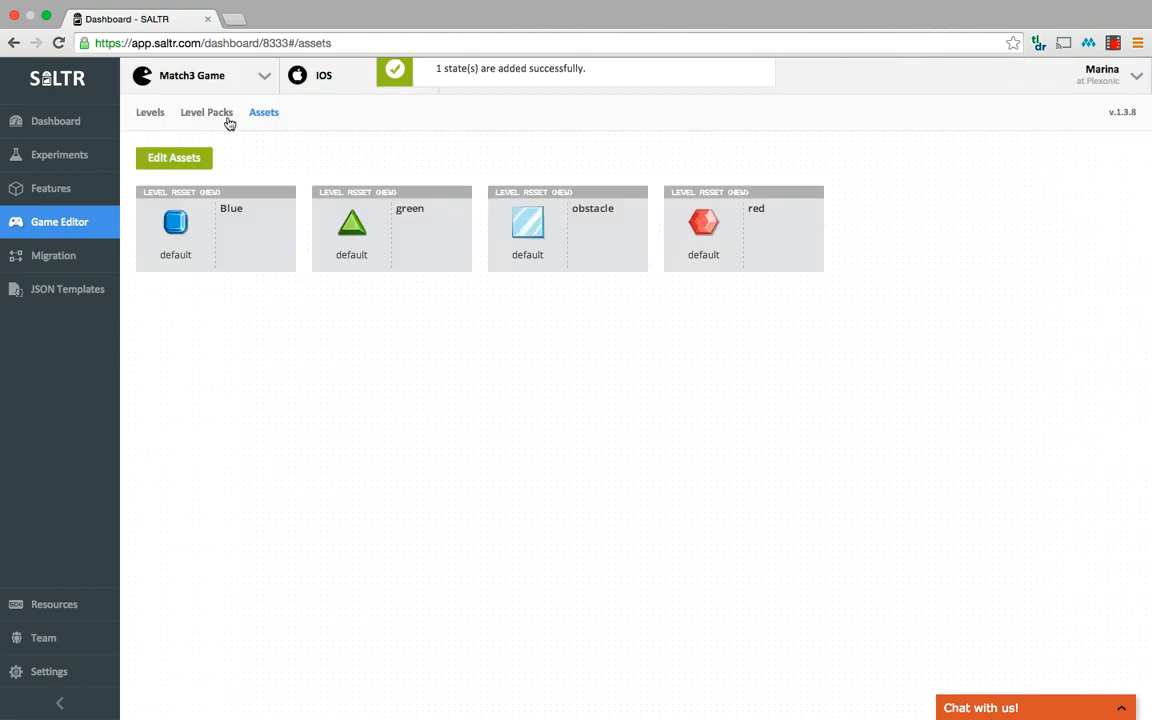
Open Level 1 for drawing and place the red asset in its default state in the three central cells of the board's middle row.
click(167, 121)
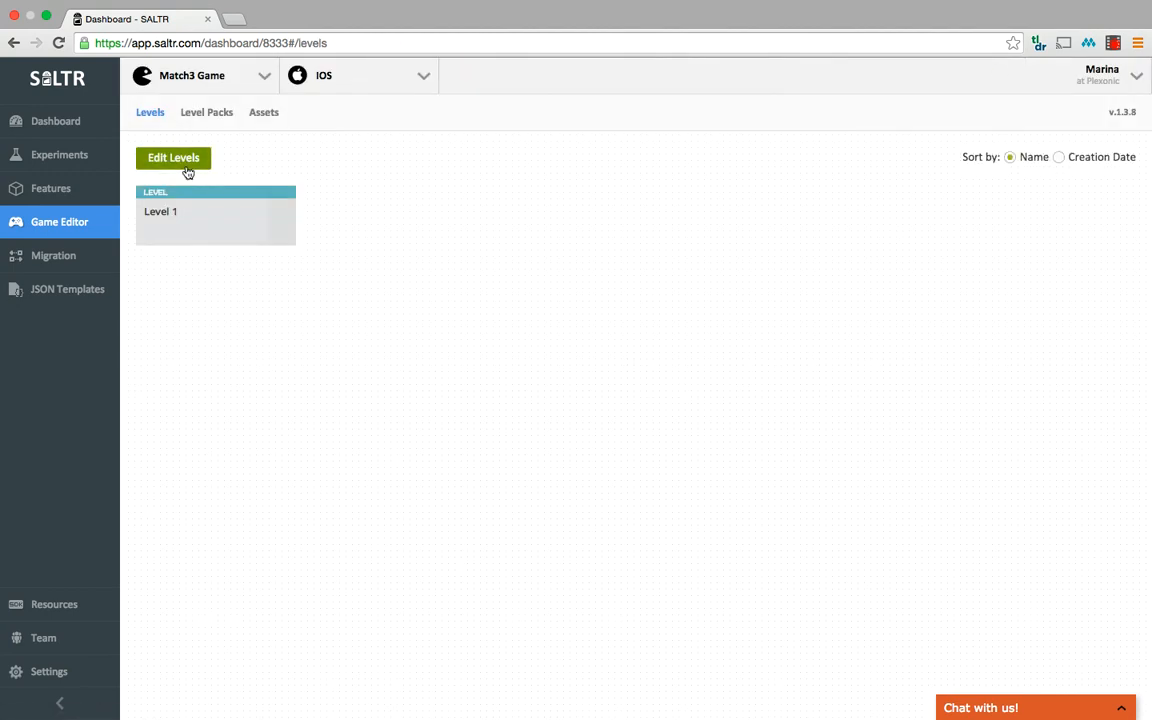
click(175, 218)
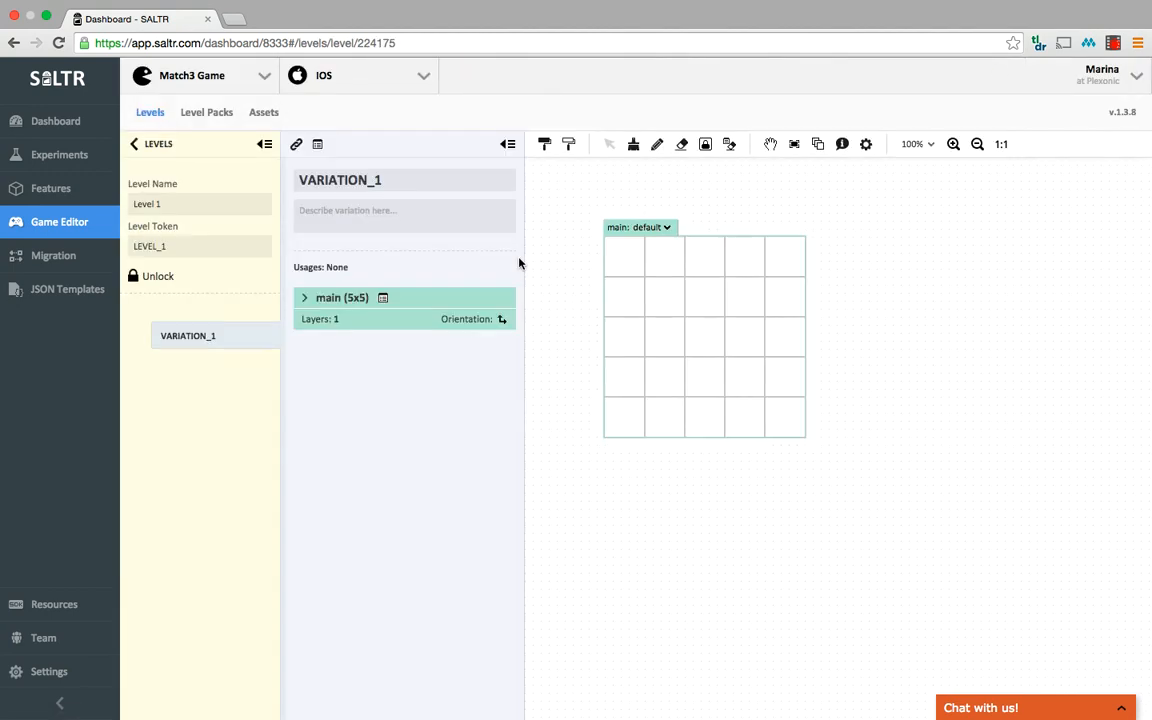
click(658, 146)
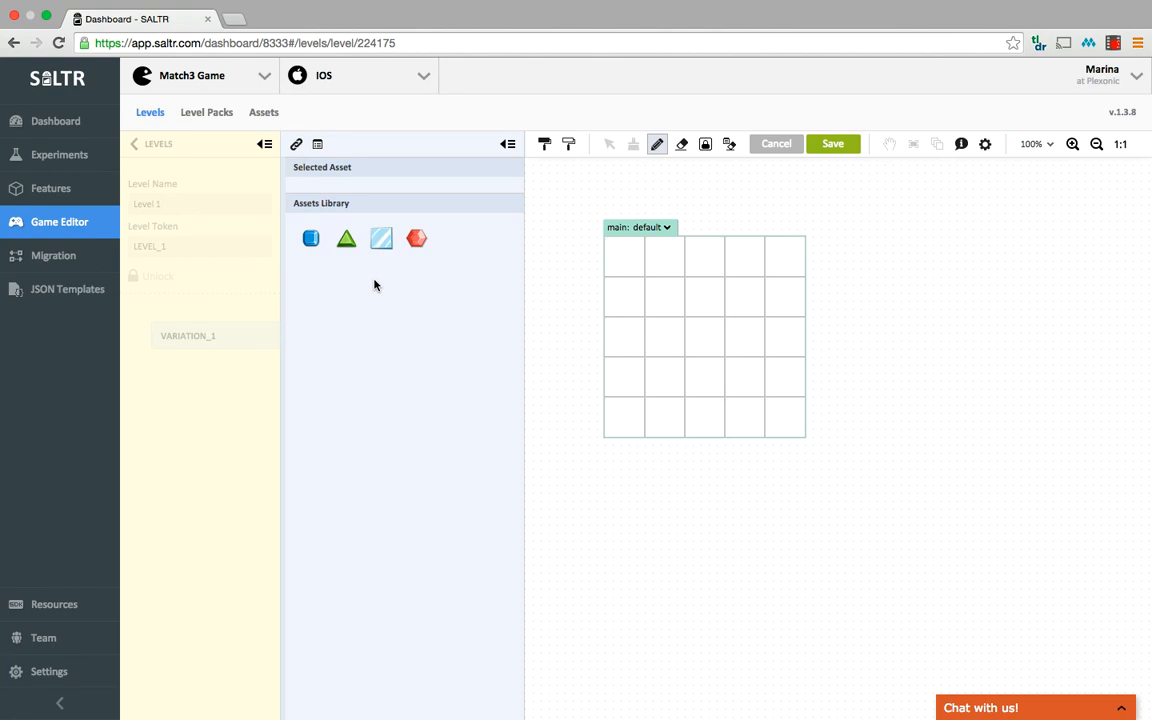
click(417, 238)
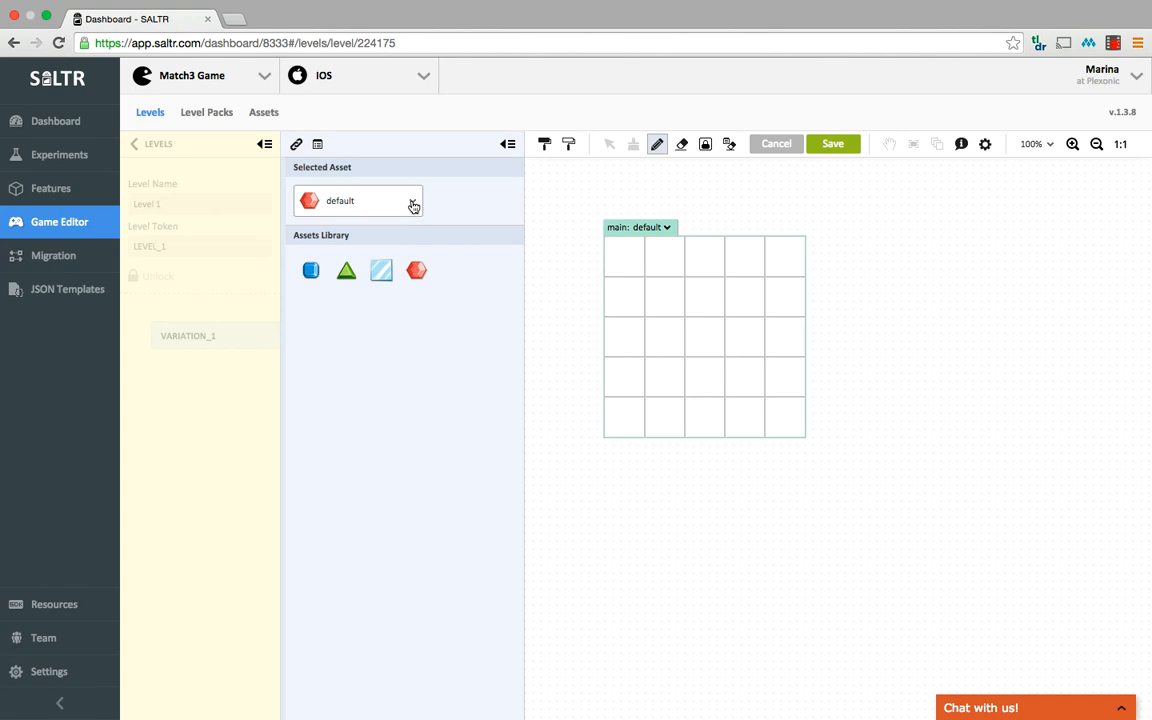
click(413, 206)
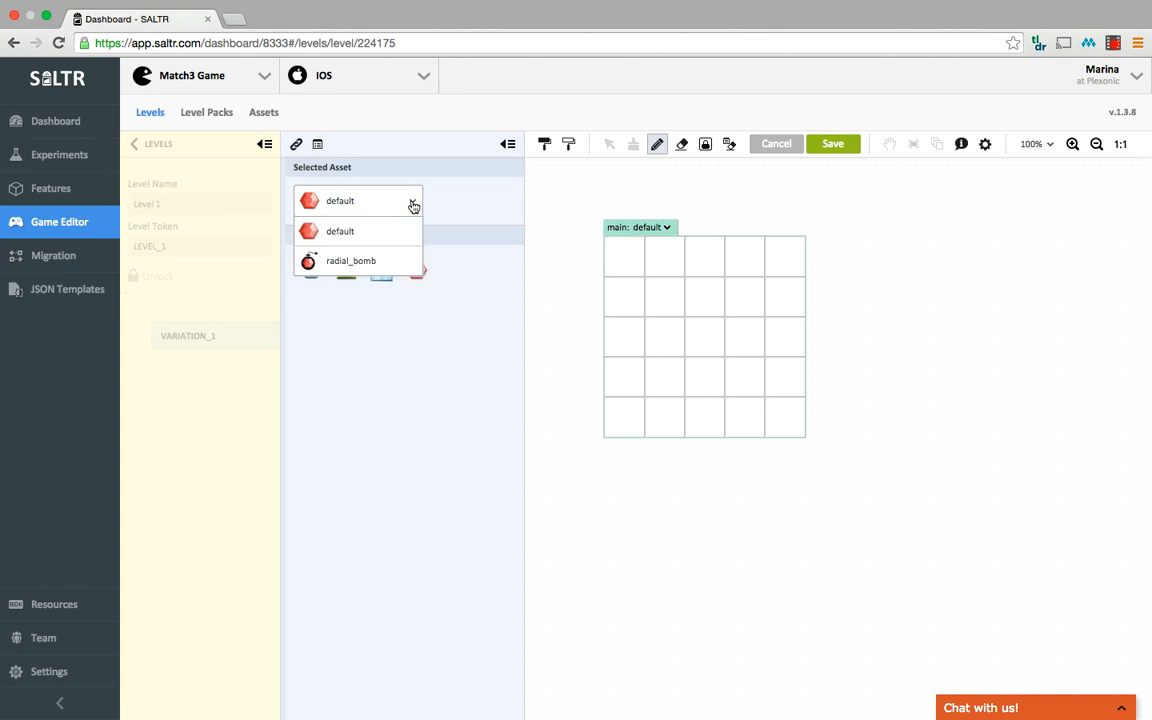
click(413, 206)
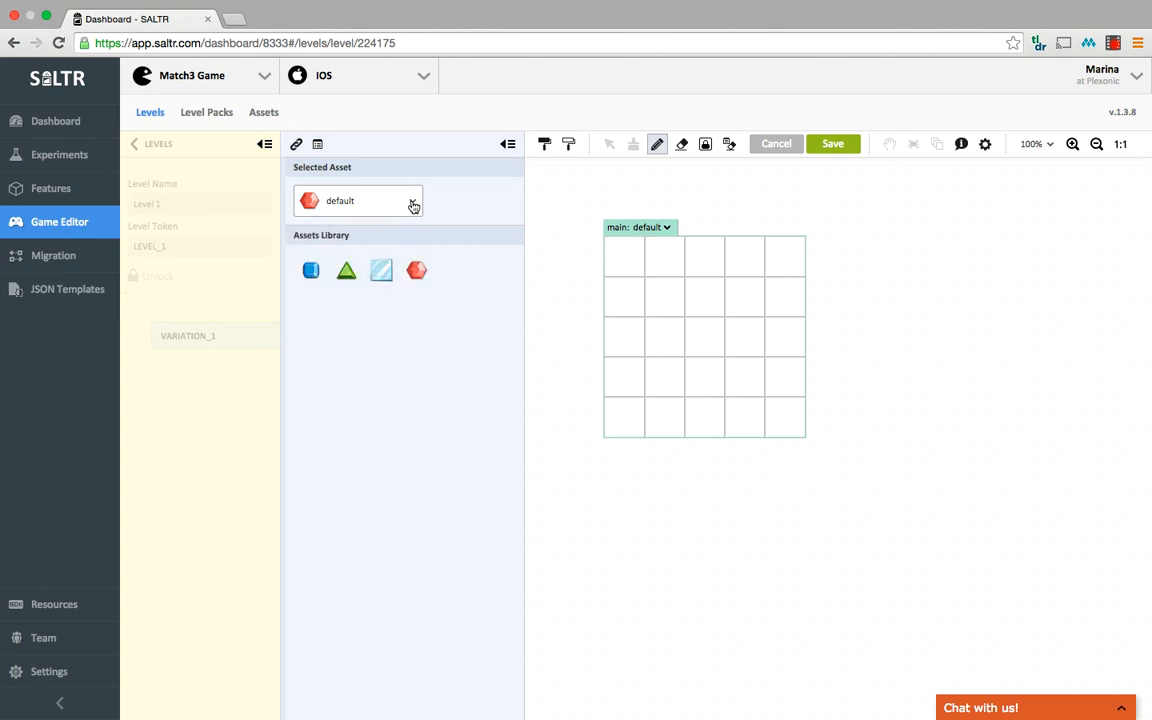
click(666, 335)
click(706, 337)
click(750, 340)
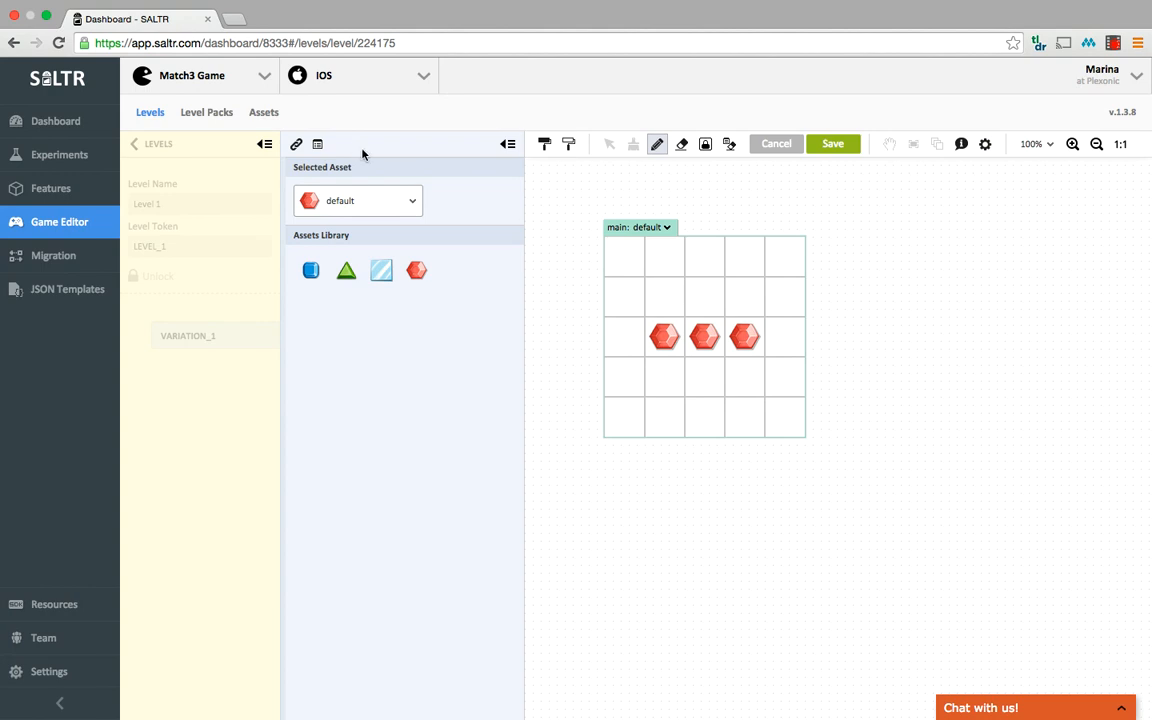
Place the red asset's radial_bomb state in the board cell directly below the central red gem.
click(392, 206)
click(355, 260)
click(714, 373)
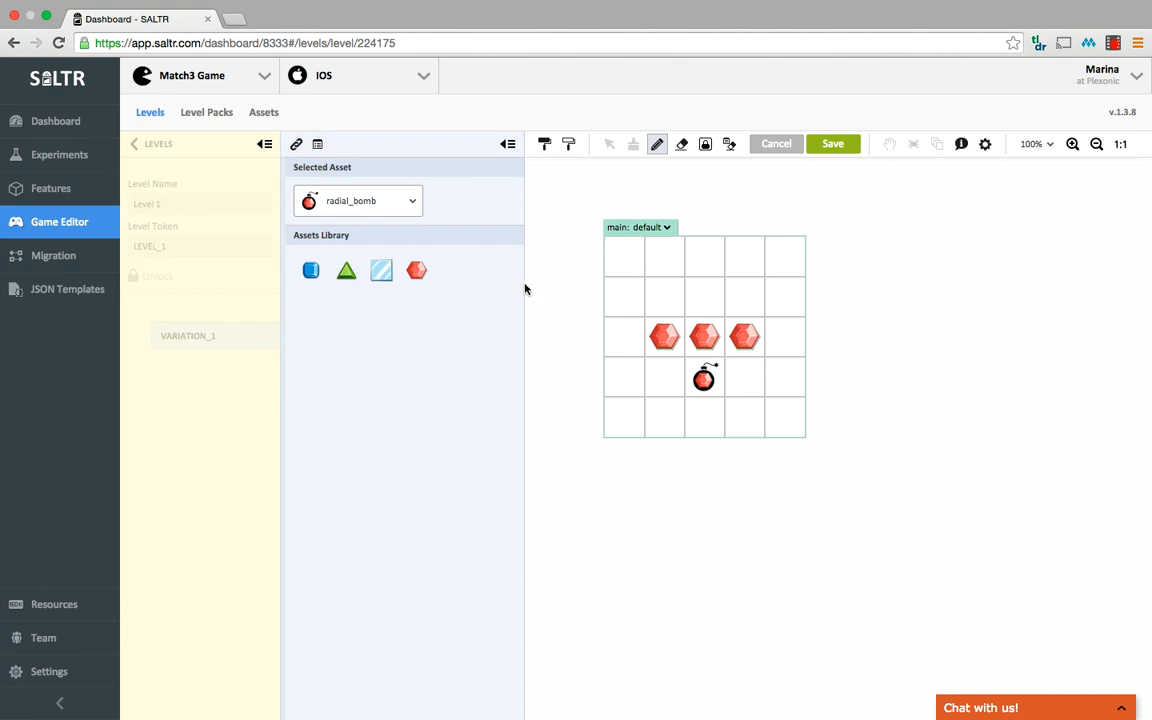
Place obstacles at both ends of the middle row and on both sides of the bomb, and save the board.
click(383, 271)
click(622, 336)
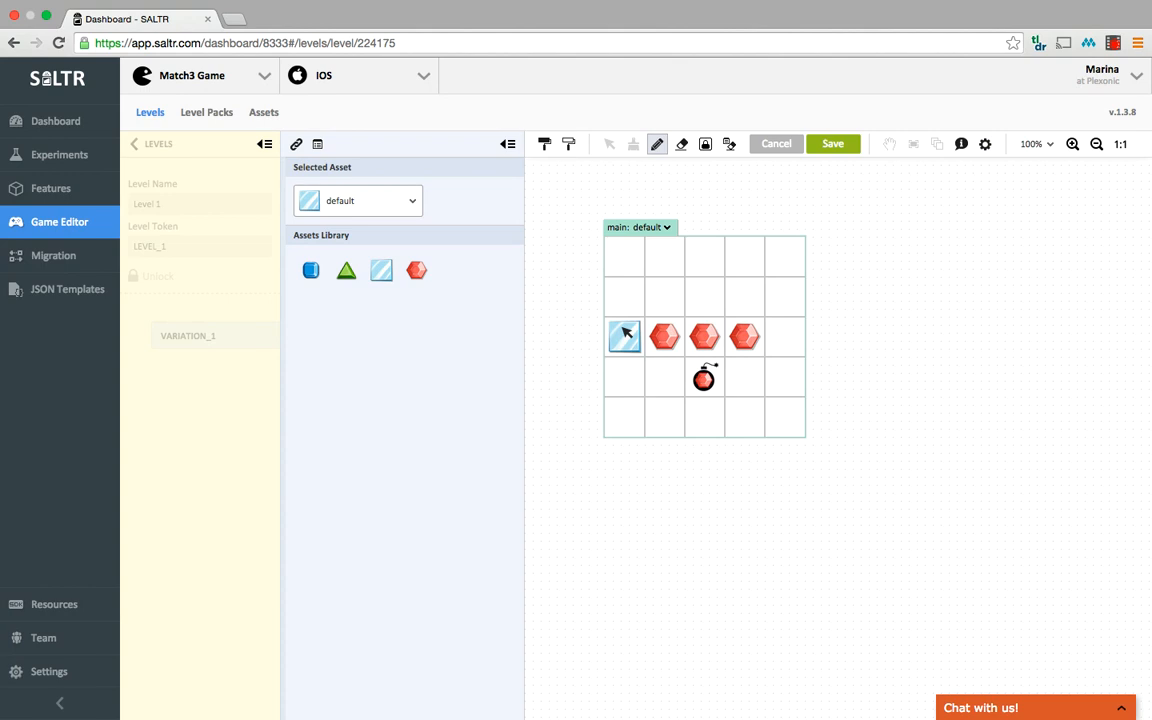
click(664, 377)
click(757, 373)
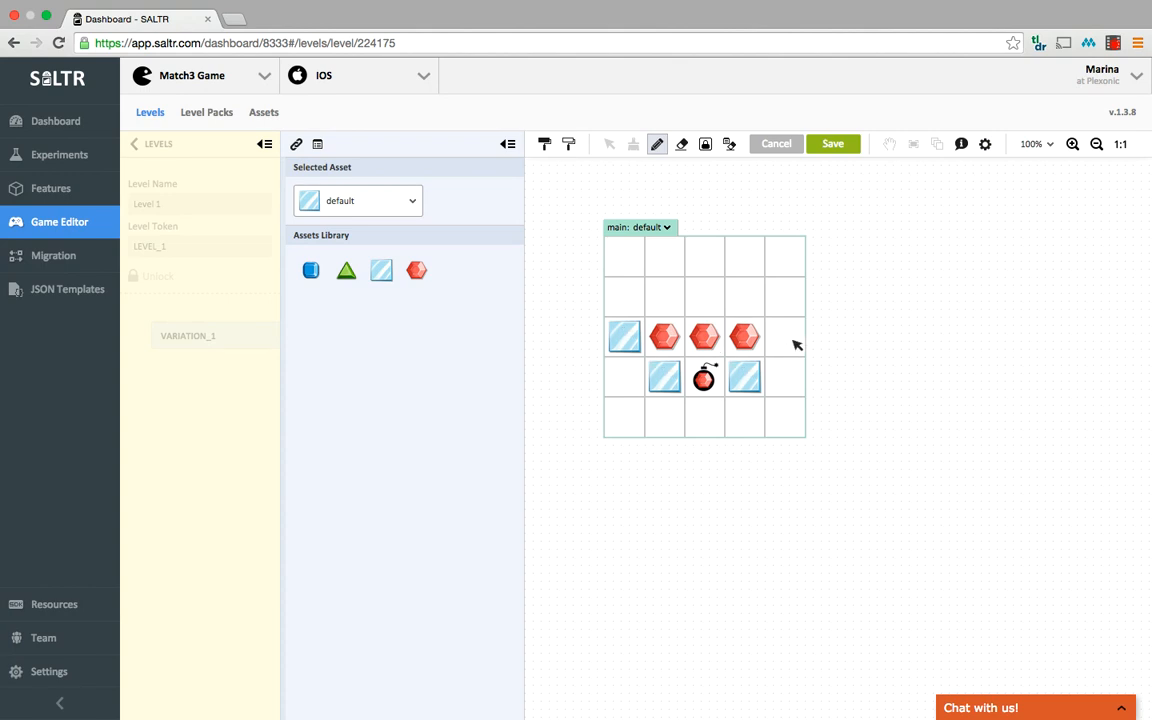
click(792, 337)
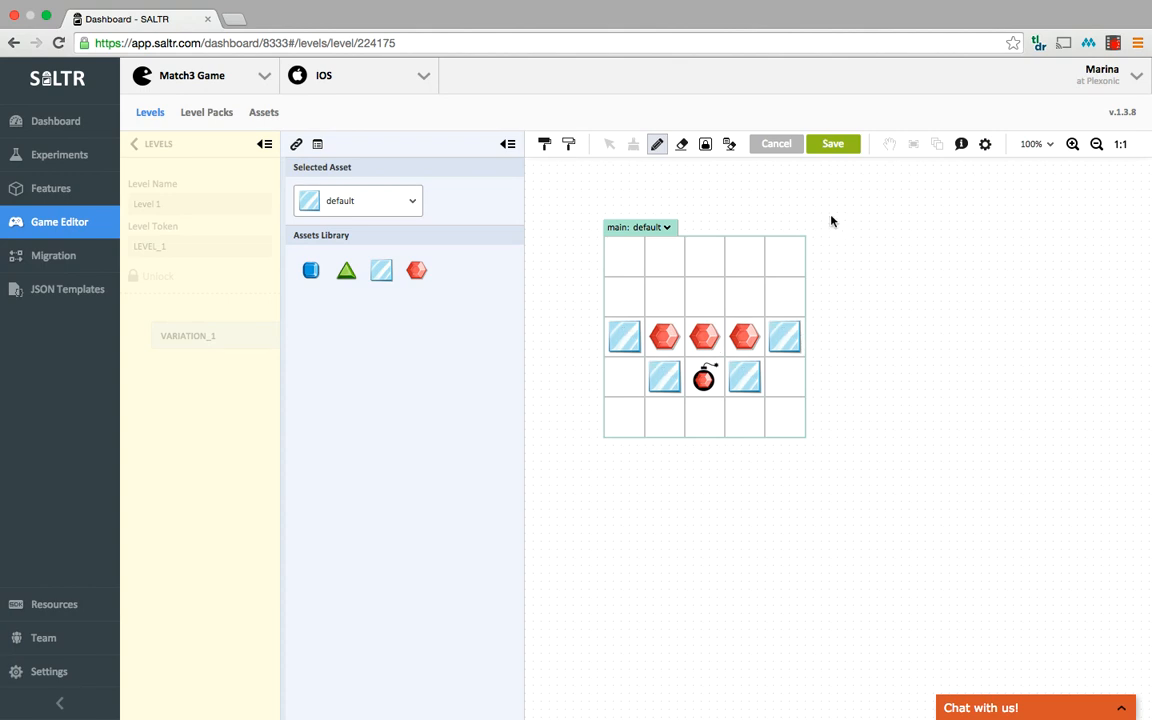
click(833, 144)
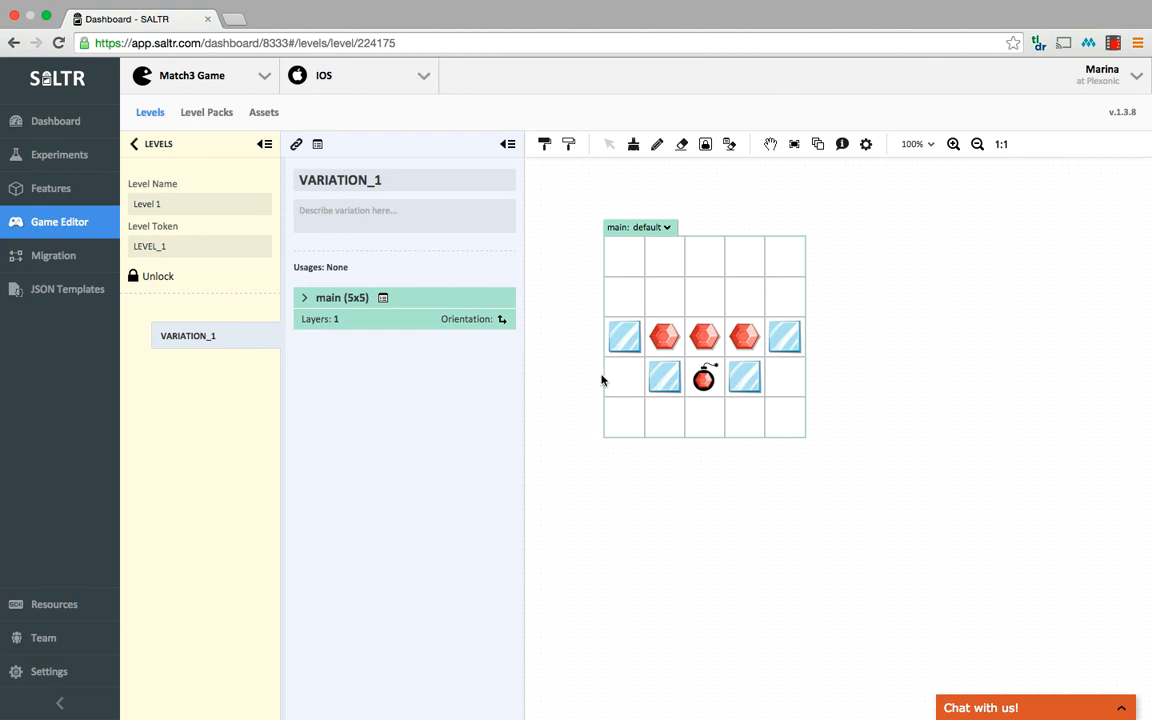
Create a chunk from the 2x2 blocks in both upper corners and the two lowest cells of both outer columns, with green, red and blue assets.
click(633, 144)
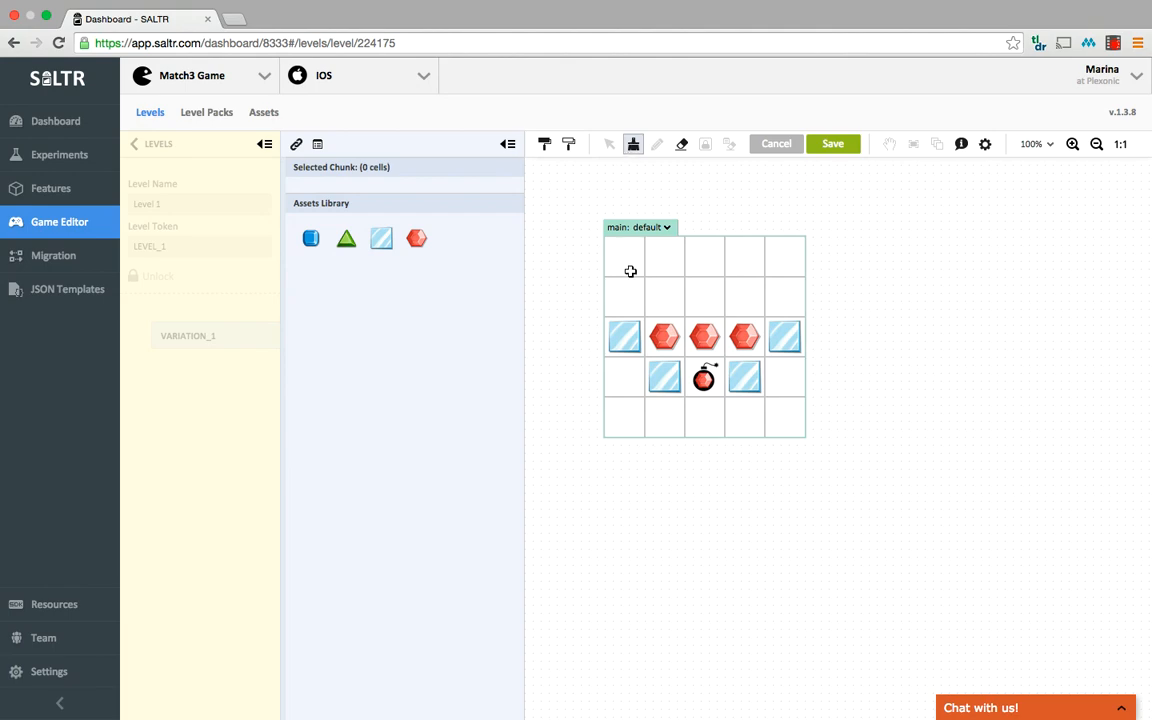
drag(630, 270, 791, 253)
drag(795, 384, 787, 433)
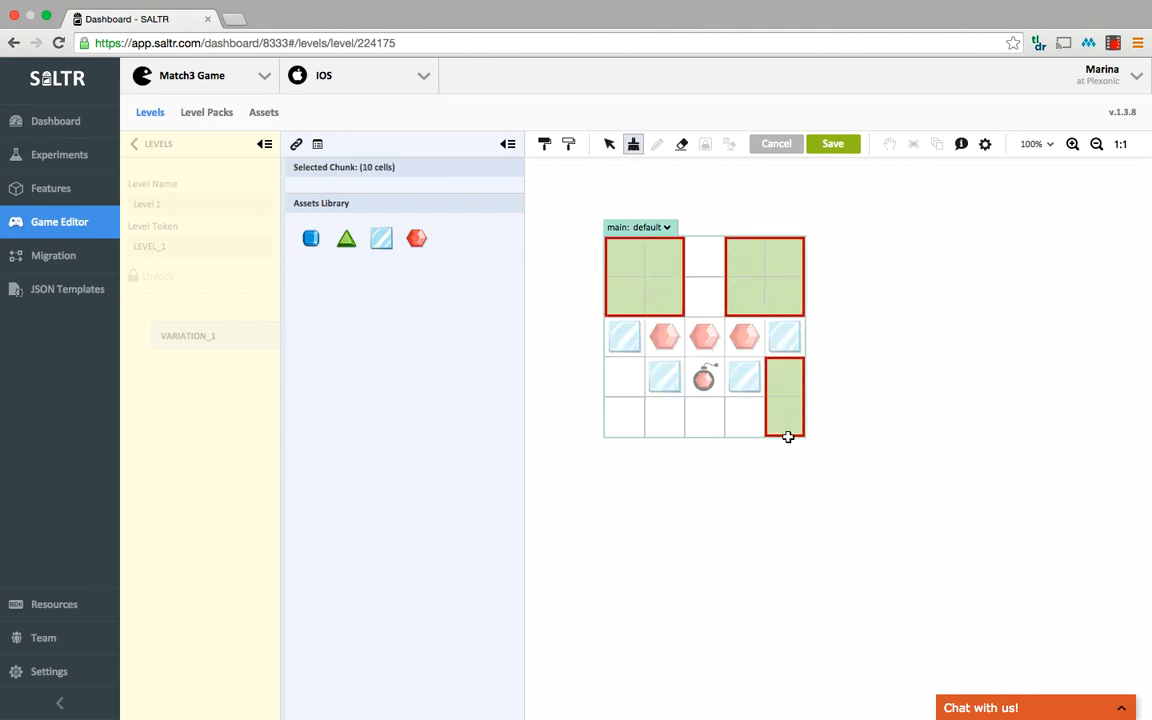
drag(630, 386, 630, 411)
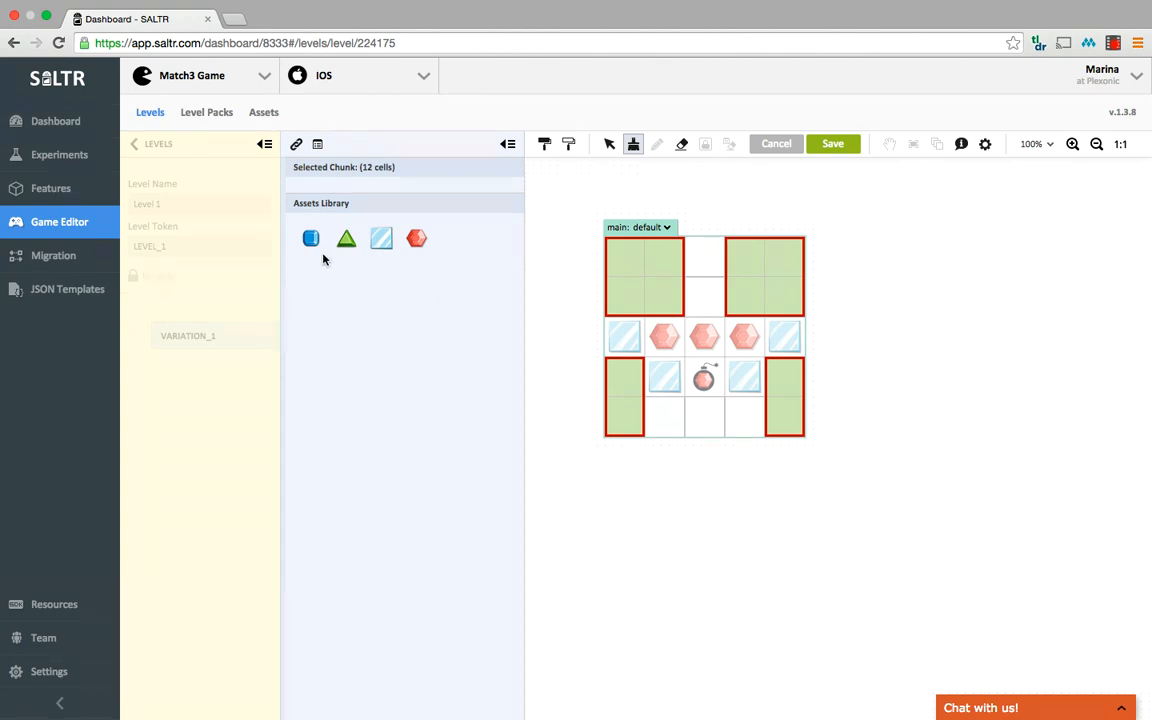
click(346, 238)
click(418, 280)
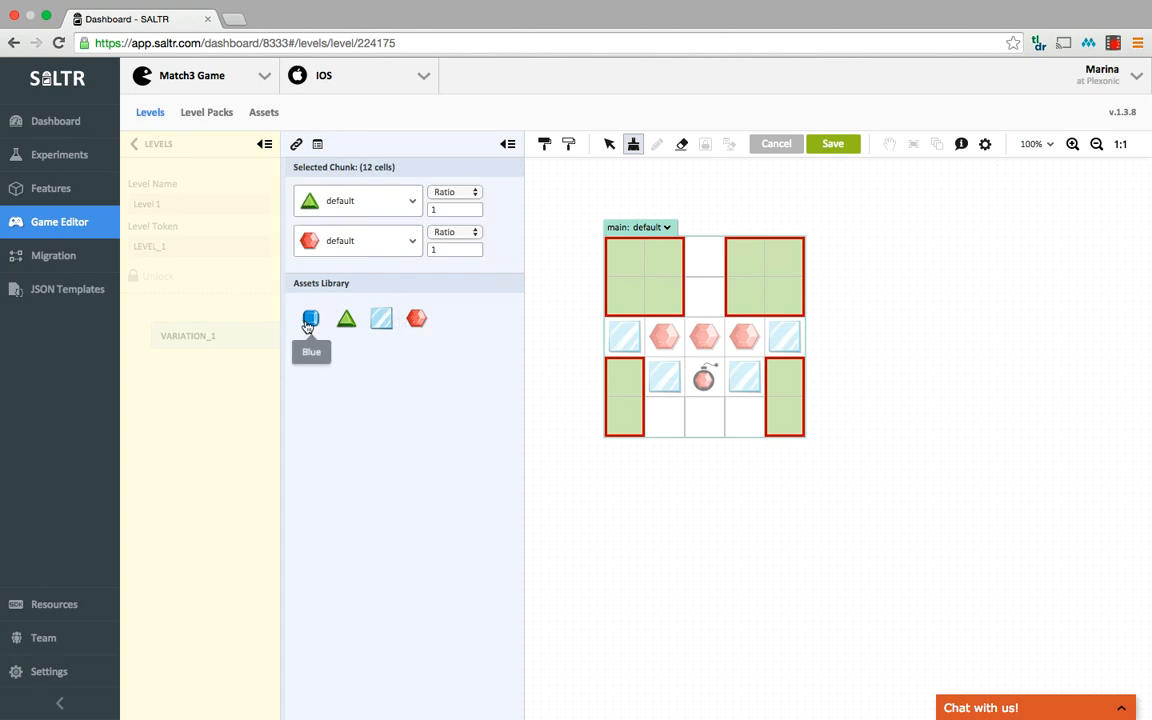
click(311, 318)
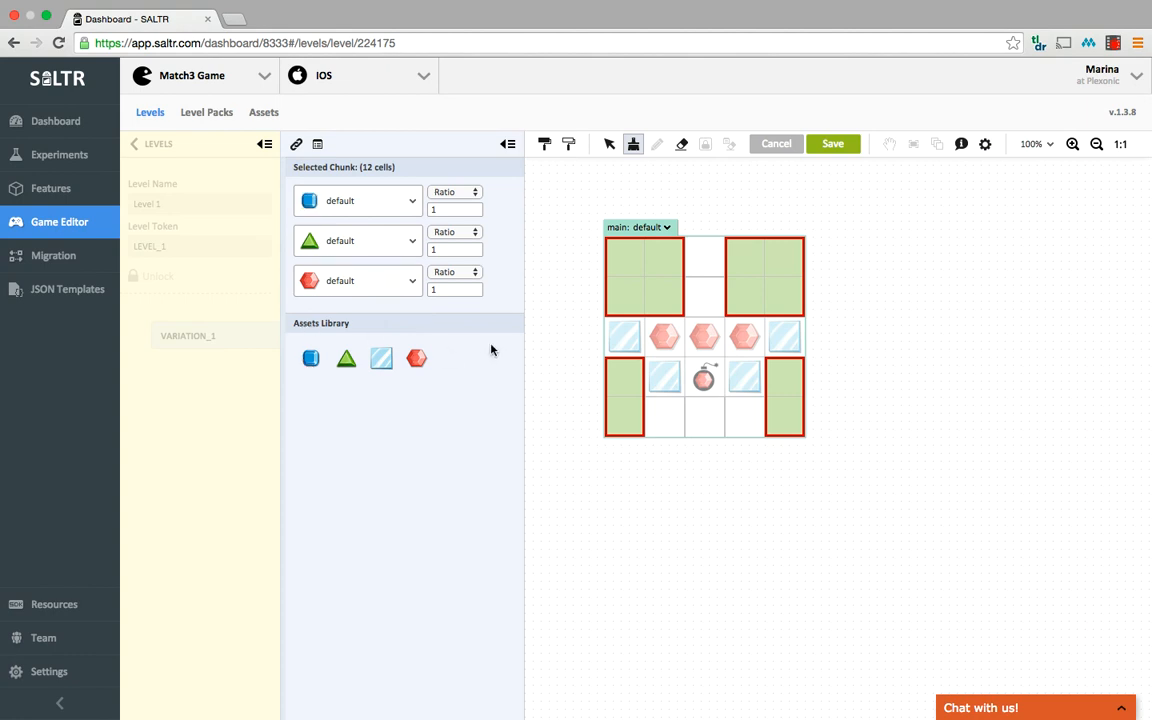
Set the chunk's green asset to Count 3 and its blue asset to Ratio 2, and save the board.
click(458, 234)
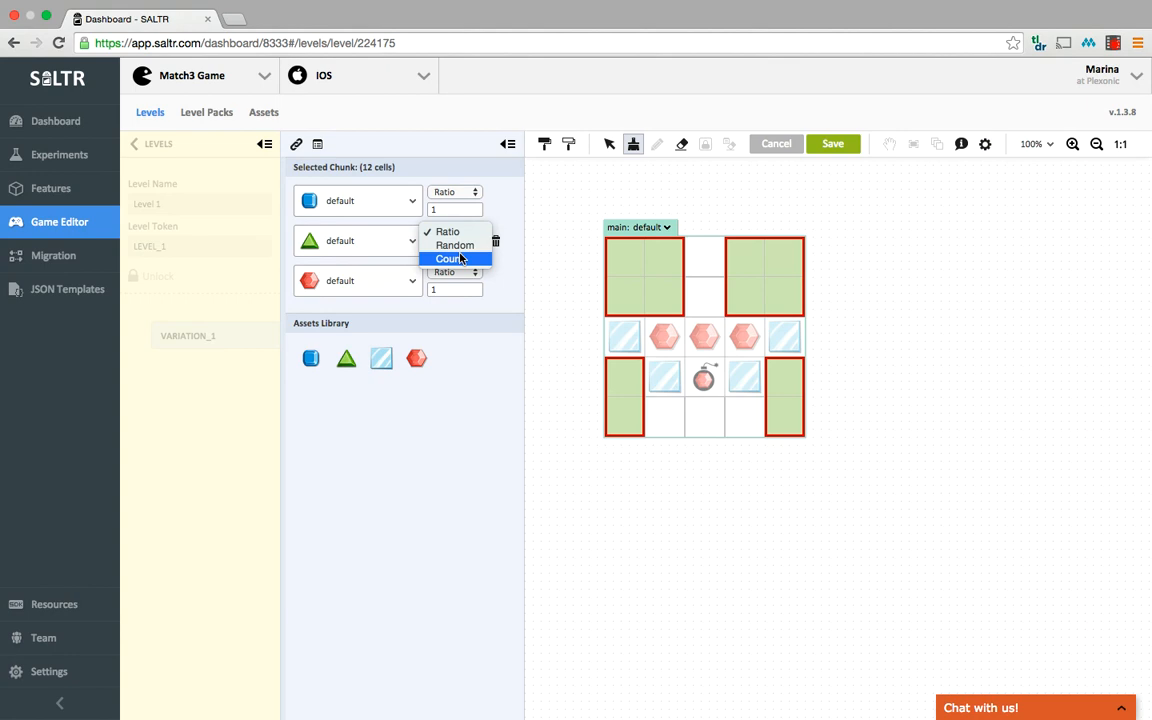
click(461, 258)
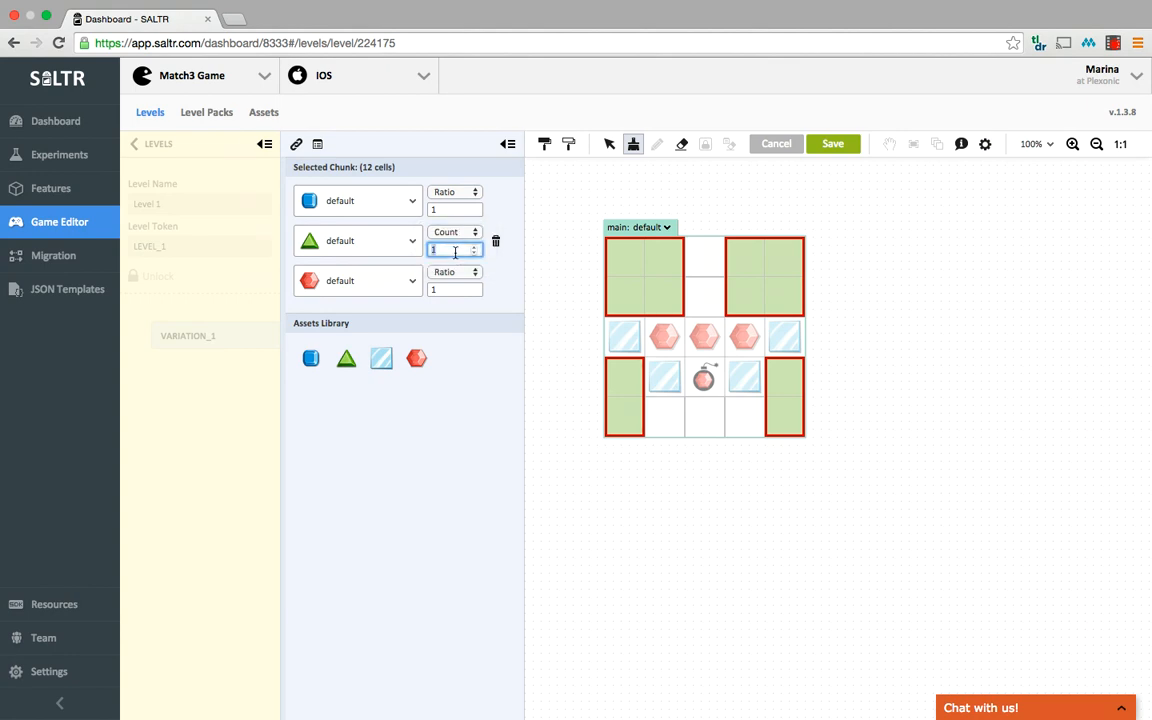
text(3)
click(436, 207)
text(2)
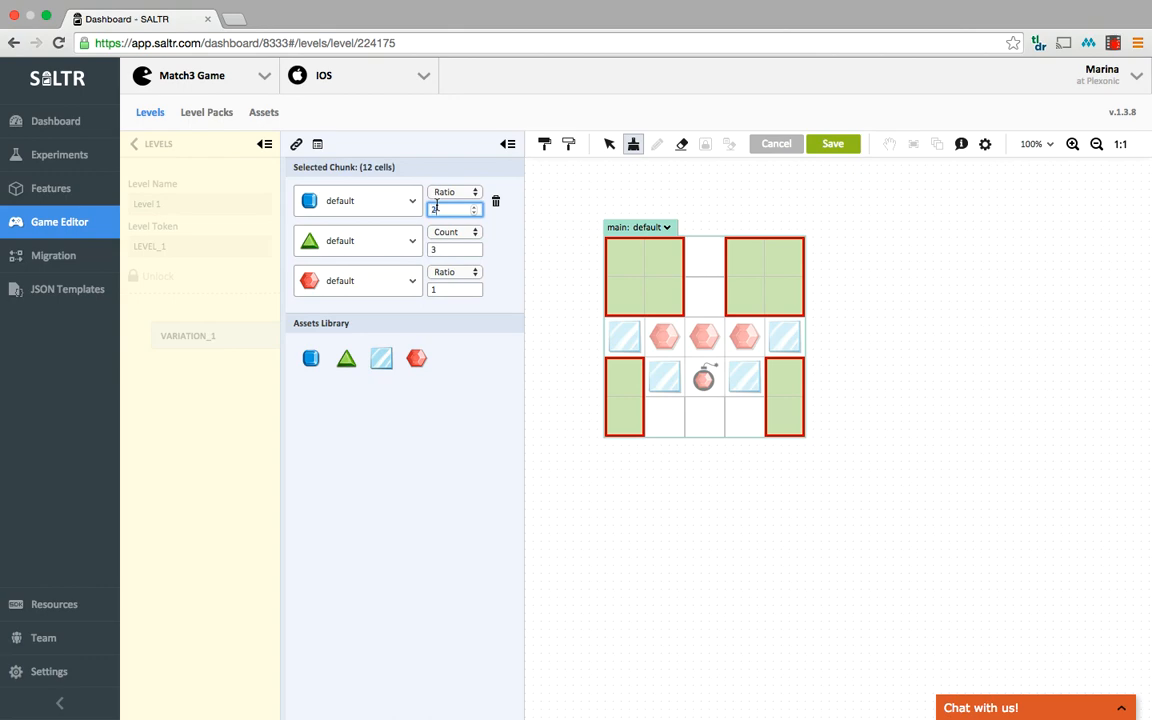
click(835, 144)
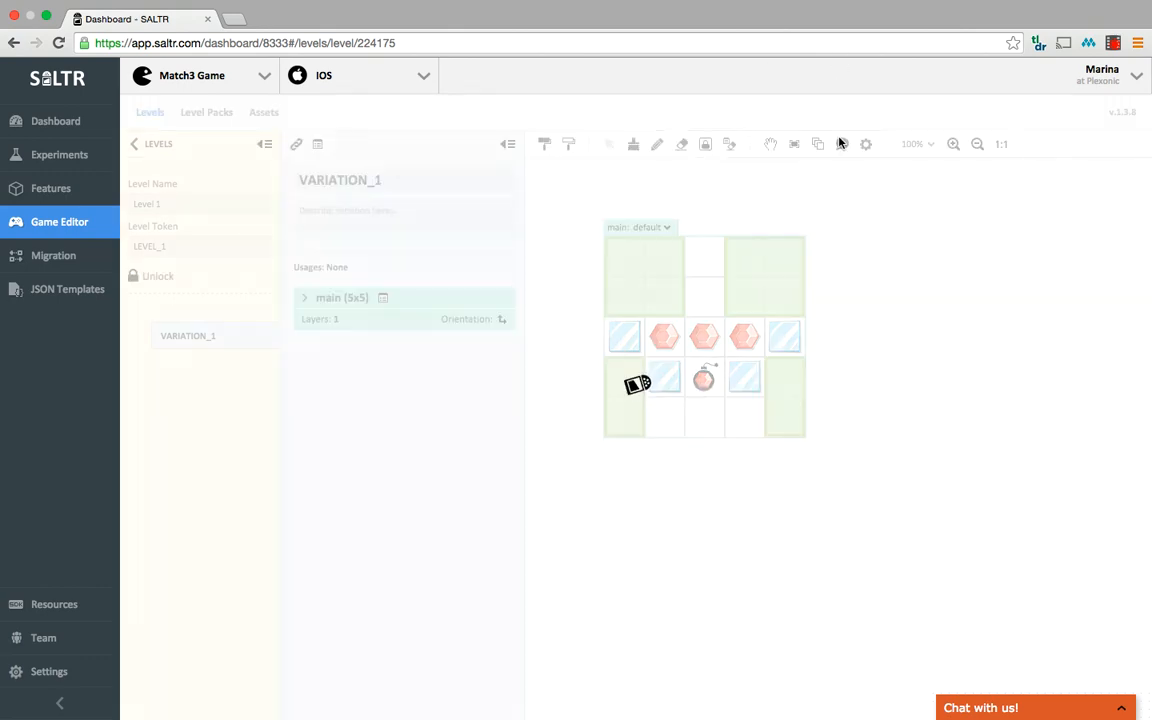
Regenerate the board's contents repeatedly to produce different gem arrangements in the chunk.
click(546, 154)
click(546, 154)
click(546, 154)
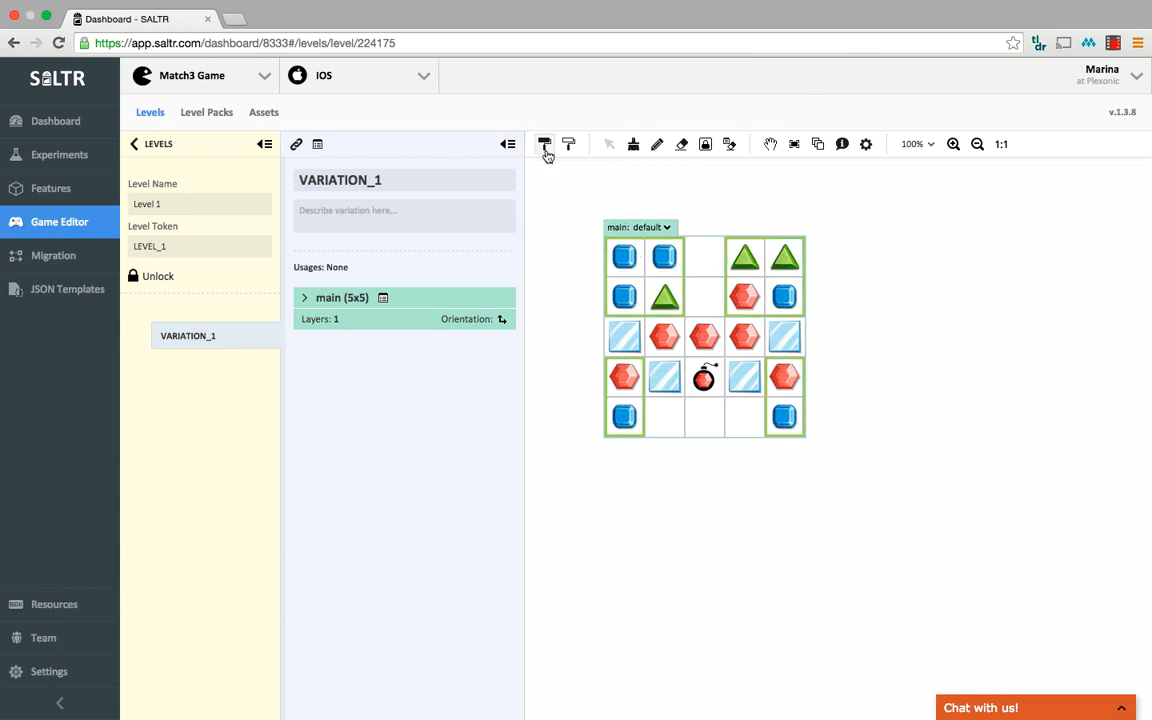
click(546, 154)
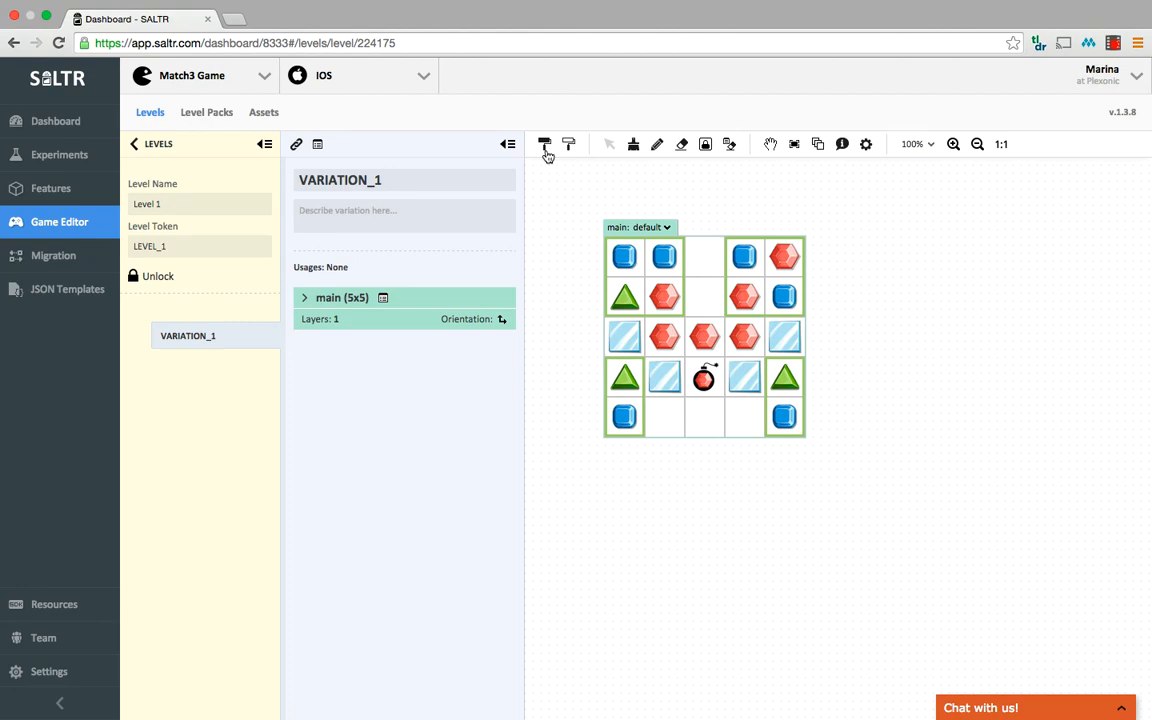
click(546, 154)
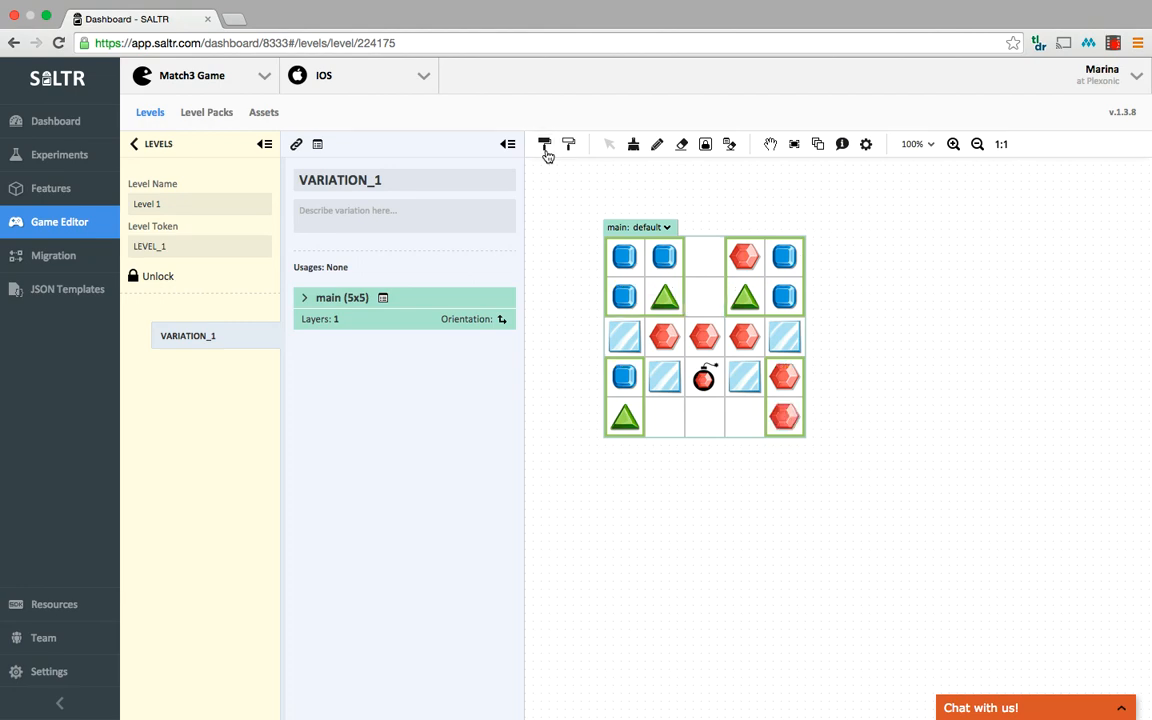
click(546, 154)
click(546, 154)
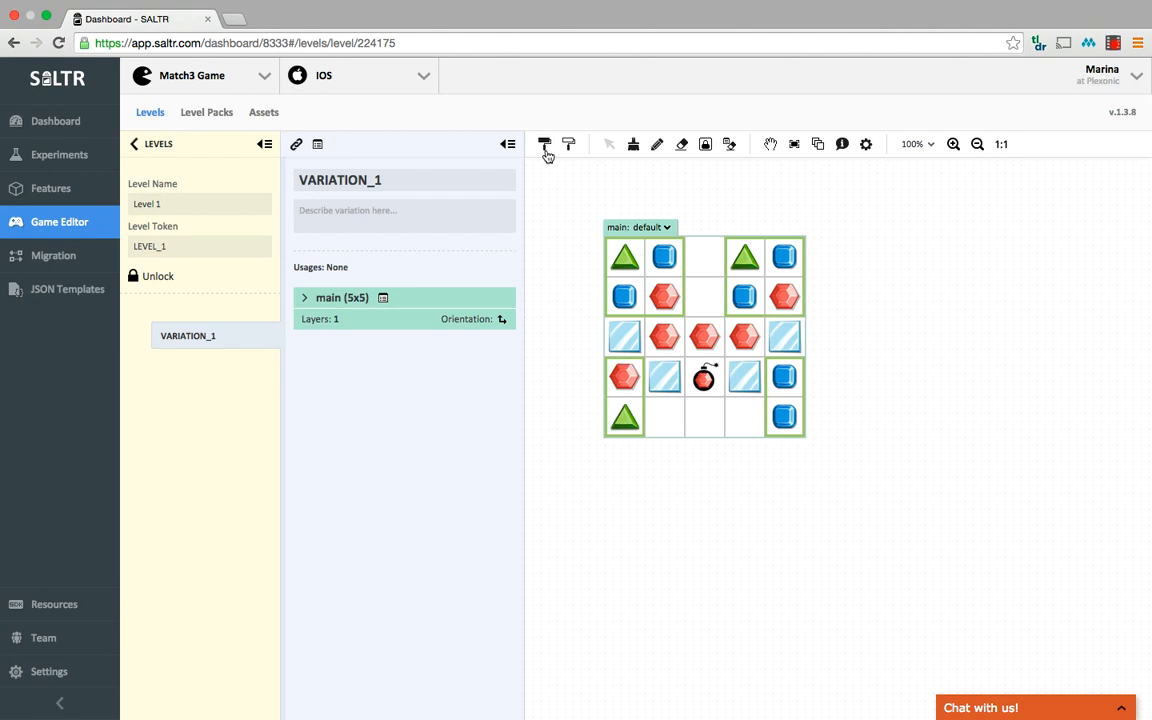
click(546, 154)
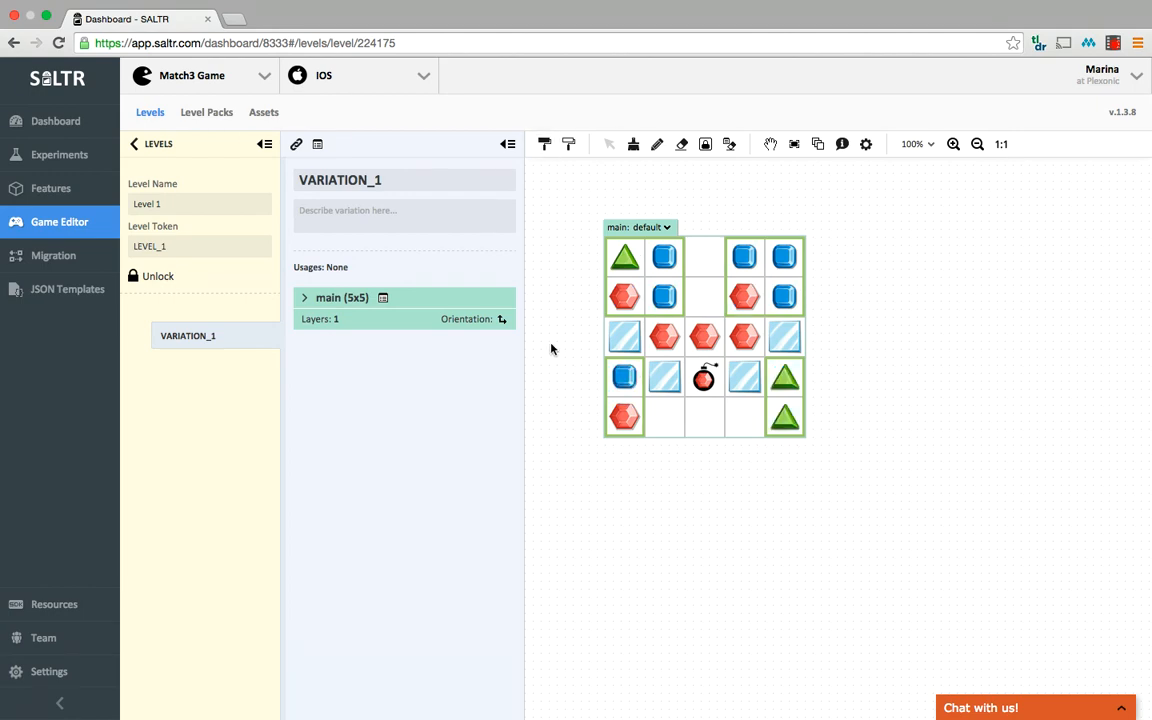
Create a second chunk from the upper two cells of the middle column and the bottom row's three central cells, with blue, green and red assets.
click(633, 146)
drag(705, 268, 706, 298)
drag(662, 418, 738, 419)
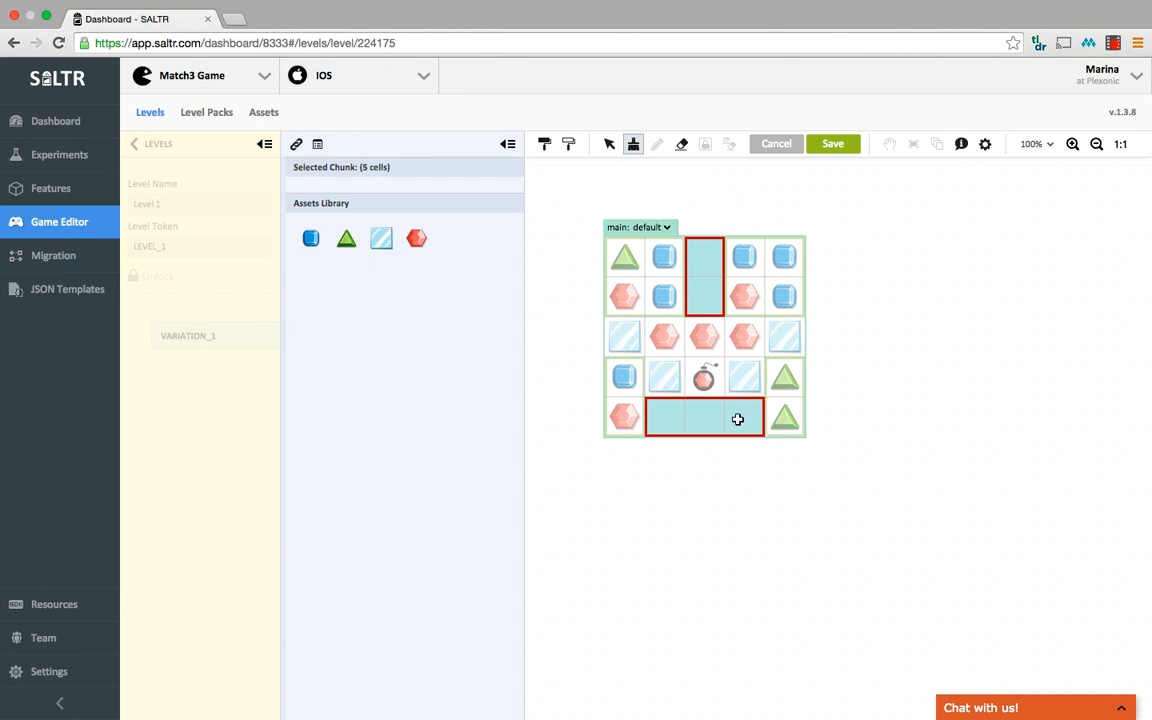
click(312, 249)
click(350, 280)
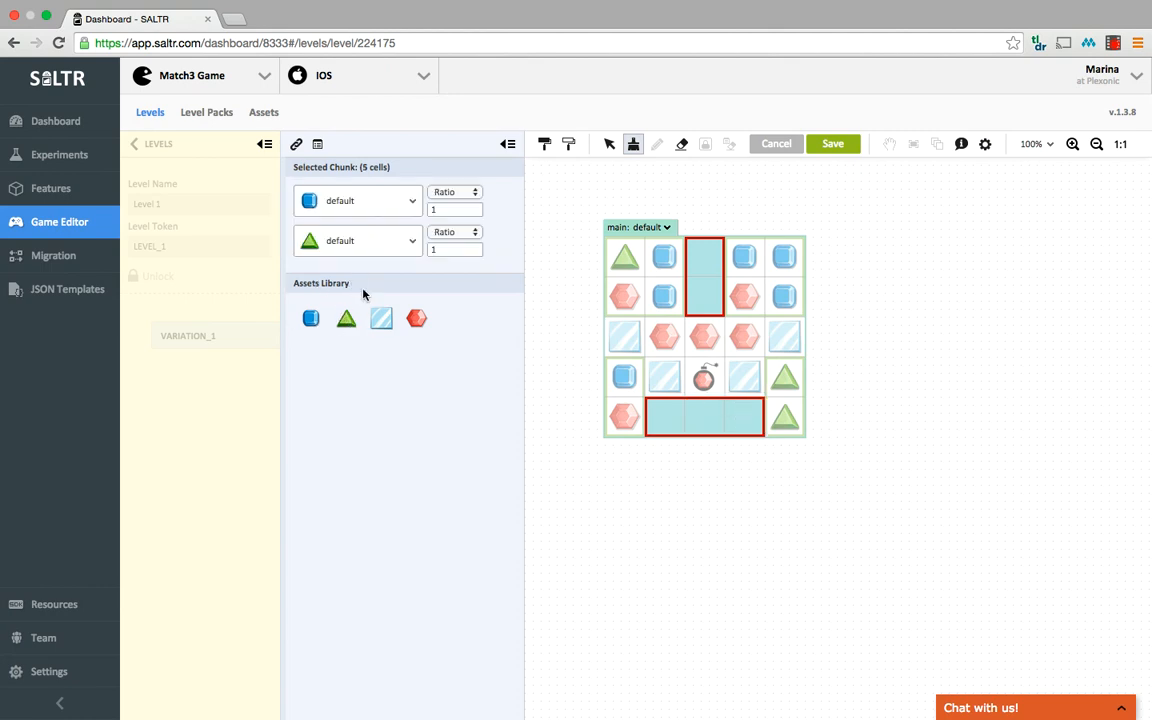
click(417, 320)
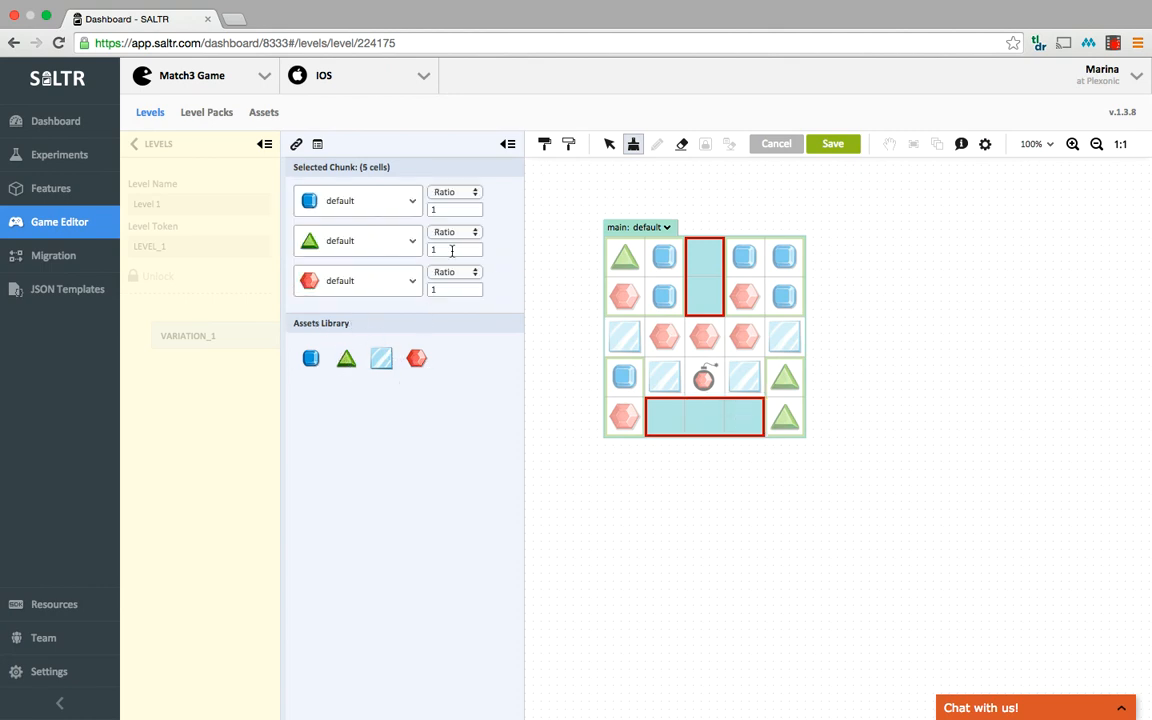
Set the second chunk's assets to Random distribution and save the board.
click(452, 192)
click(455, 205)
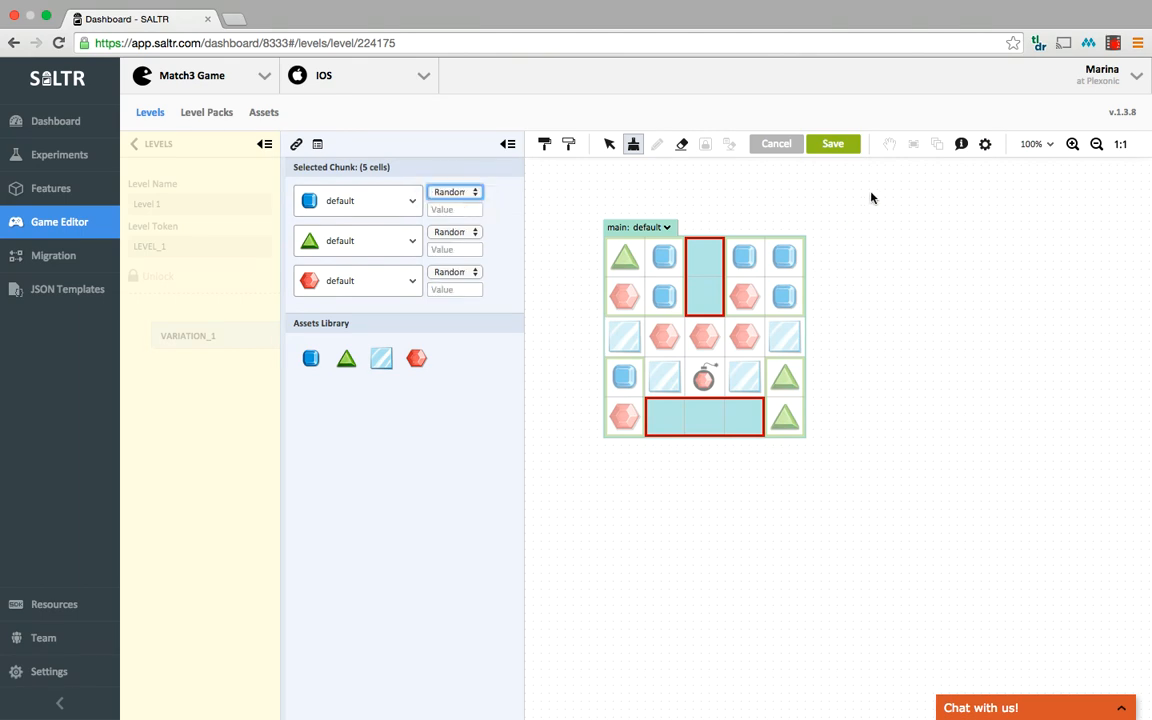
click(833, 143)
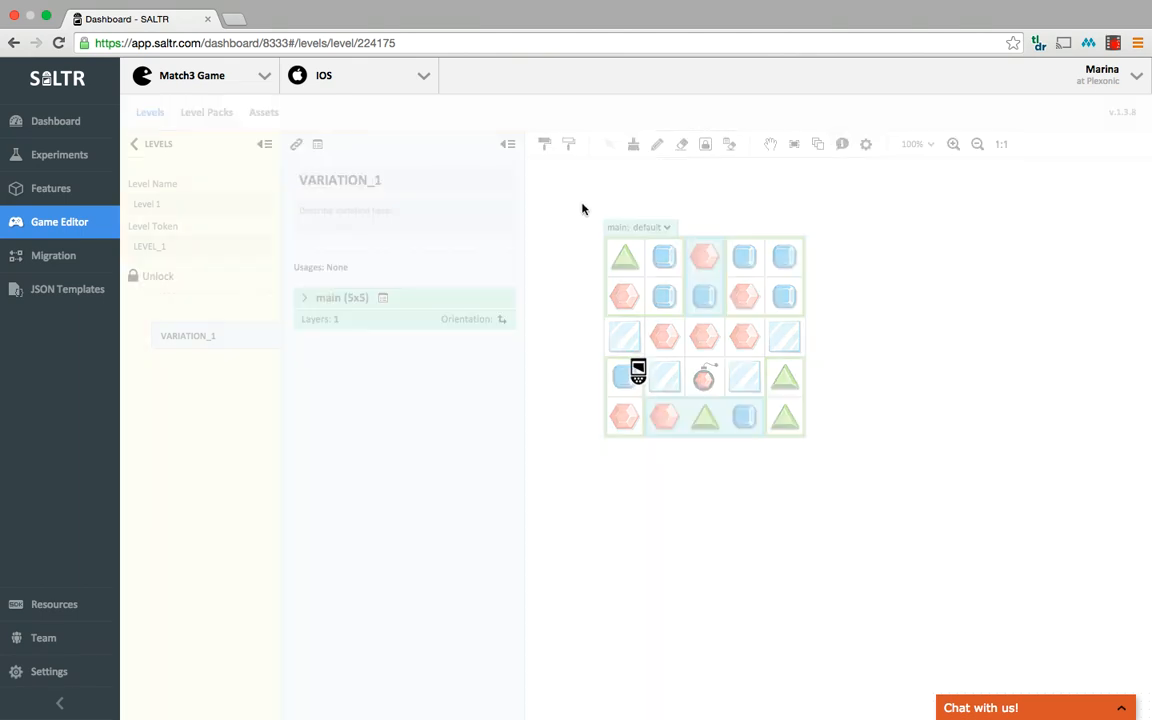
Regenerate the whole board's contents, and review the corner chunk's asset settings without editing them.
click(545, 146)
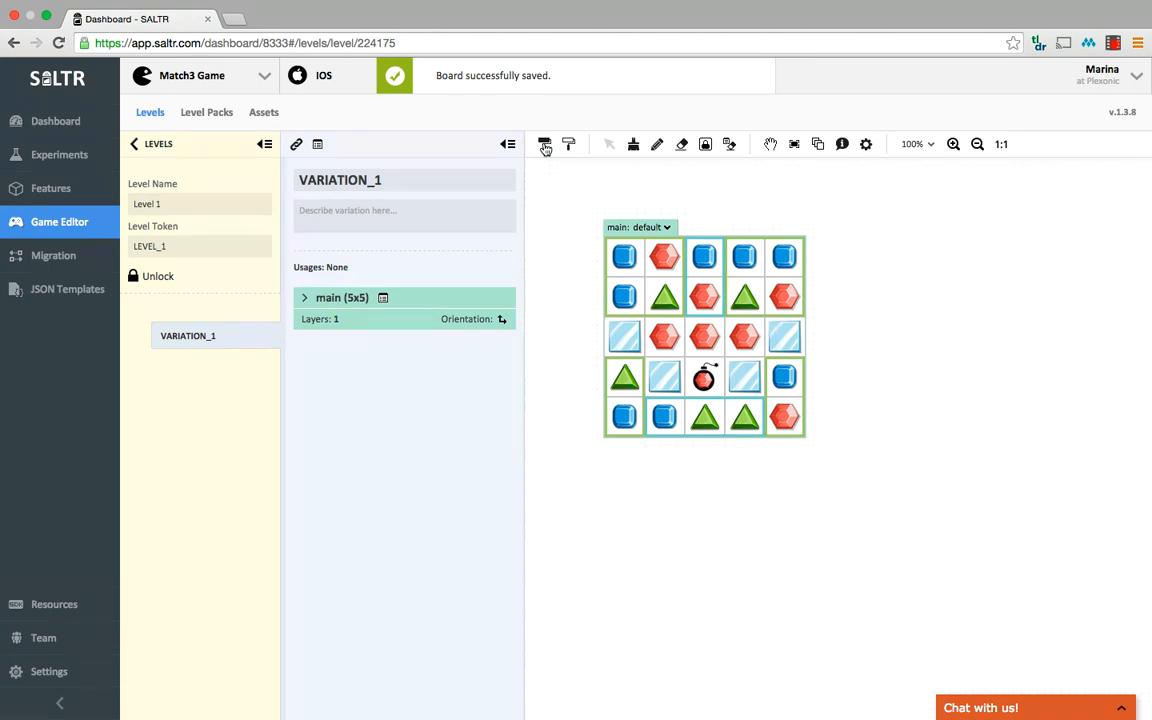
click(545, 146)
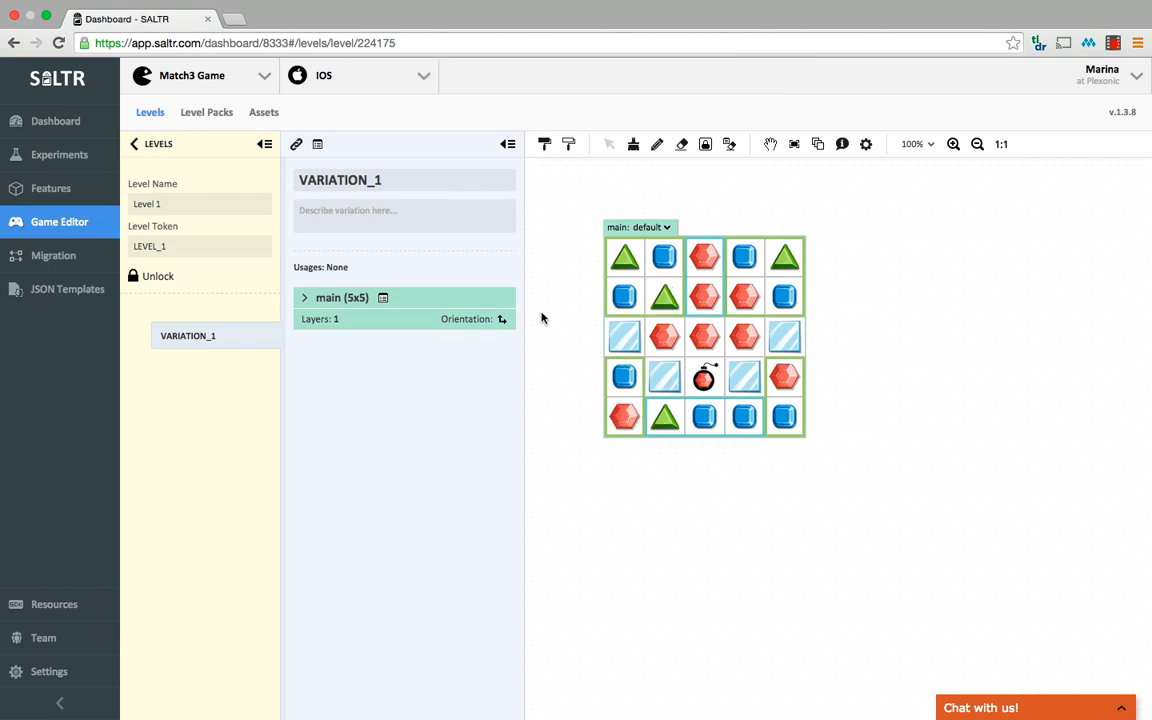
click(627, 285)
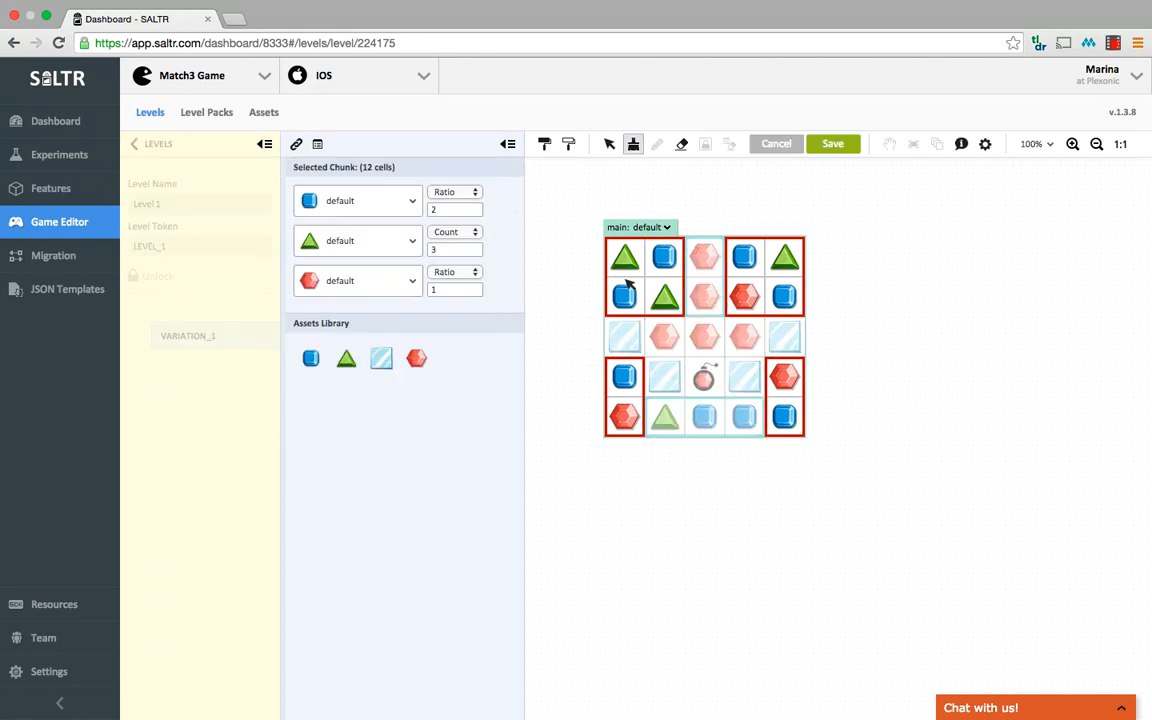
click(784, 147)
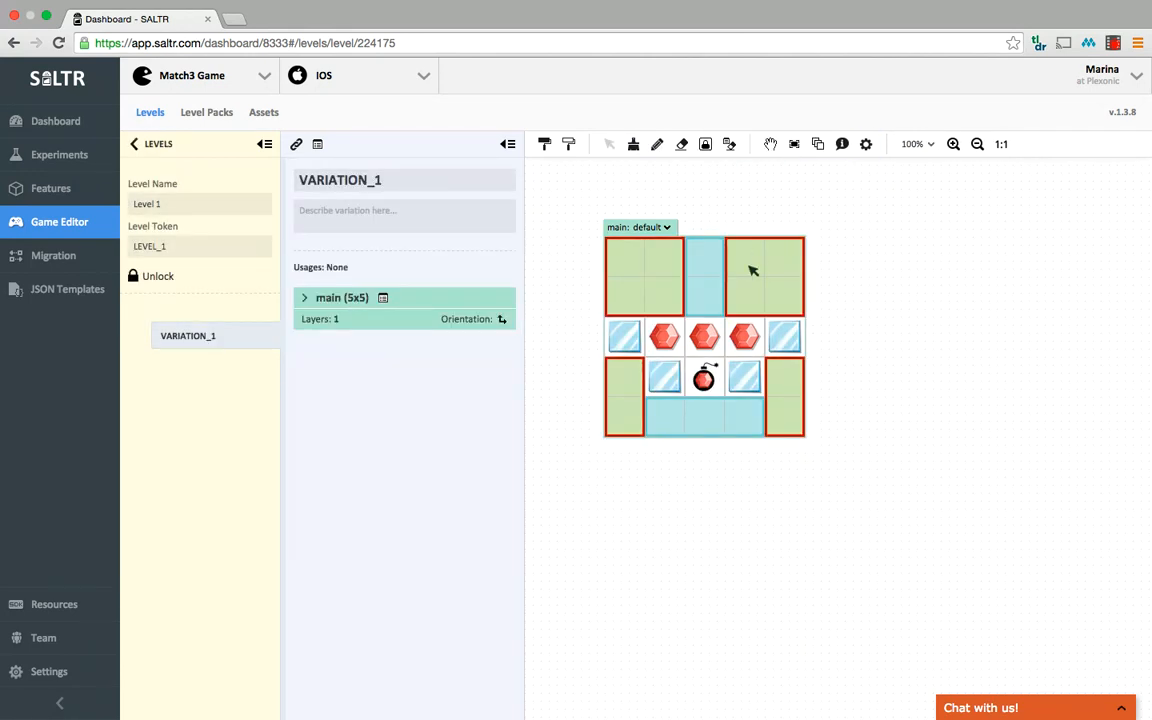
Refill the chunks, add the board's center cell to the middle-column and bottom-row chunk, and save the board.
click(544, 145)
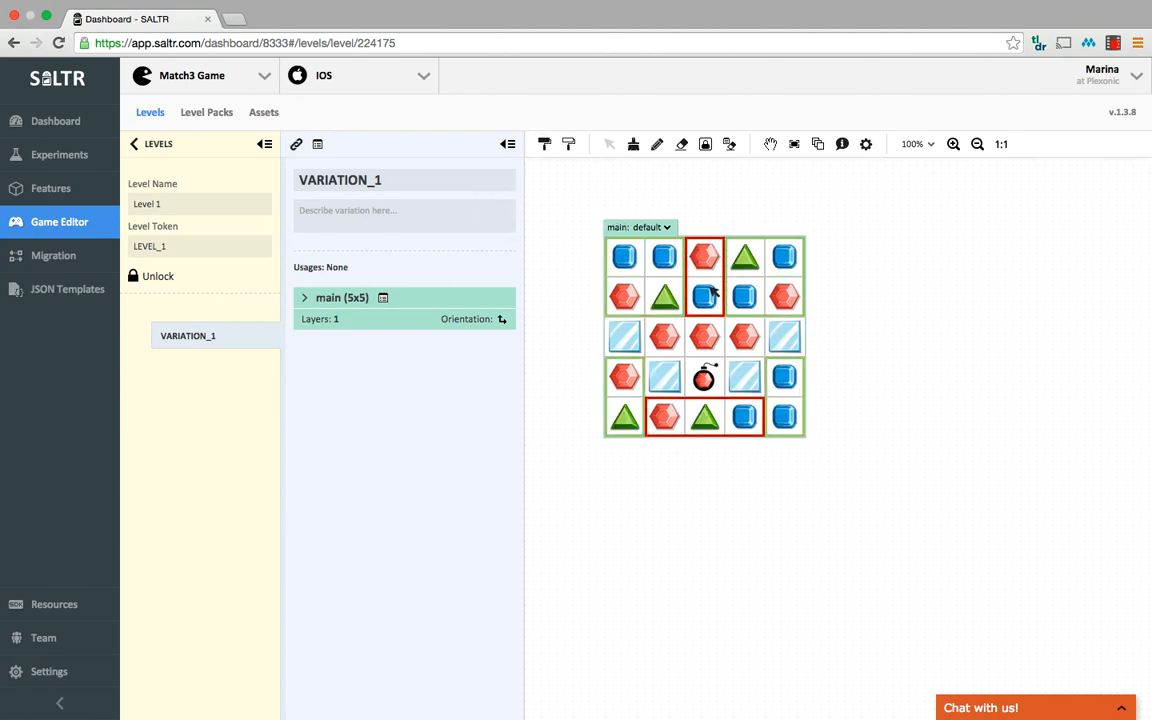
right_click(710, 289)
click(743, 318)
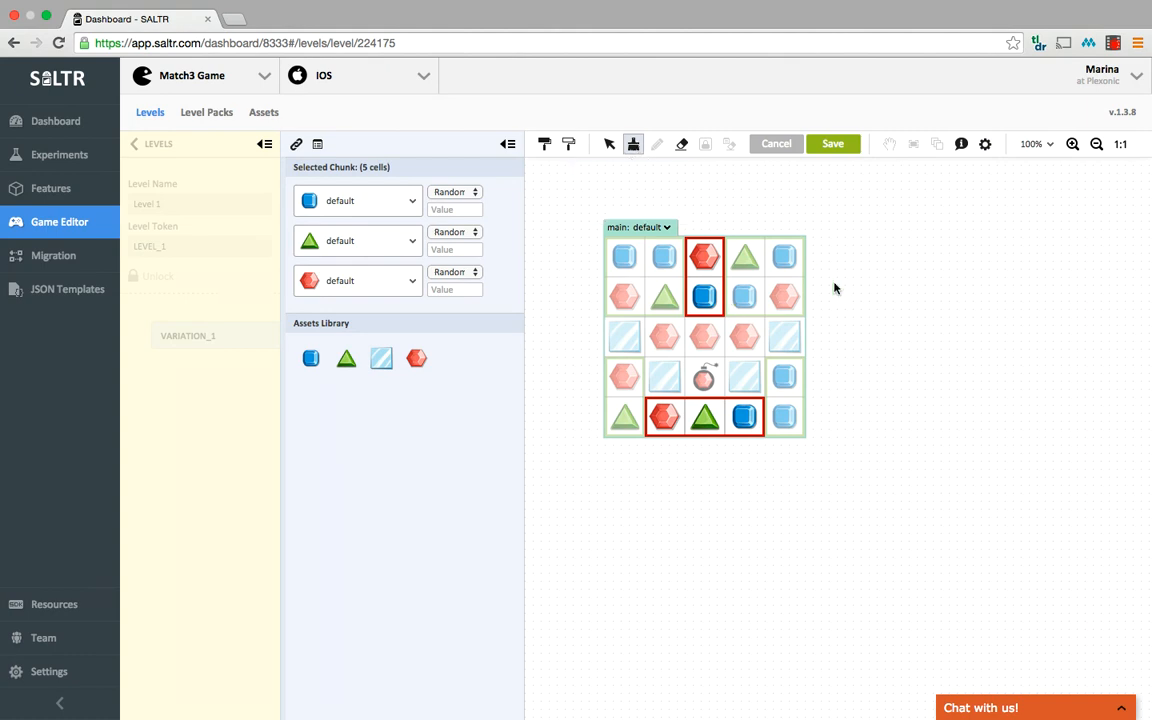
click(704, 335)
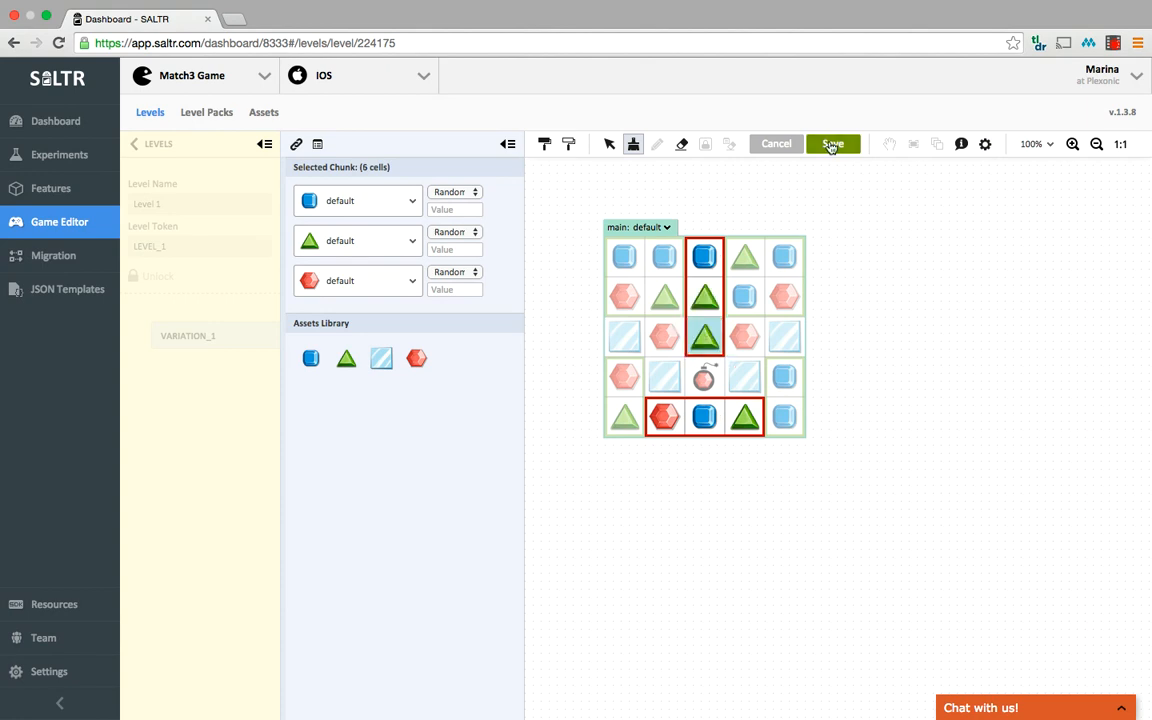
click(831, 145)
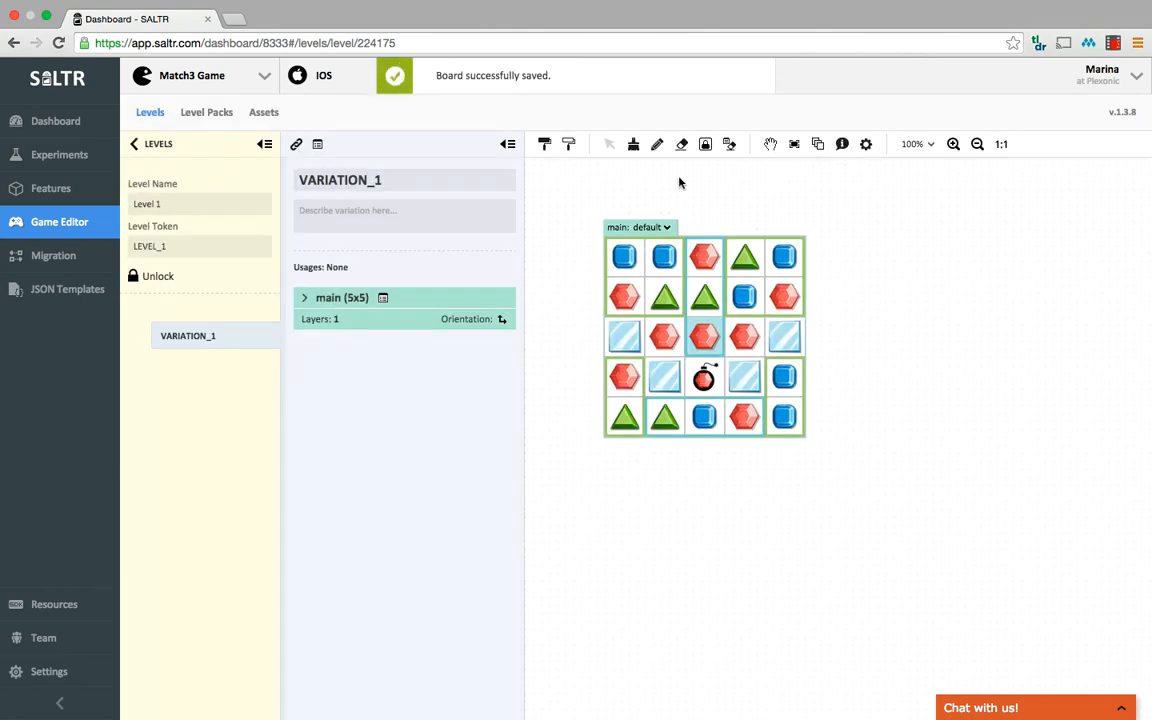
Block the center cell and the four corner cells of the main board, save it, and regenerate the chunk contents.
click(707, 146)
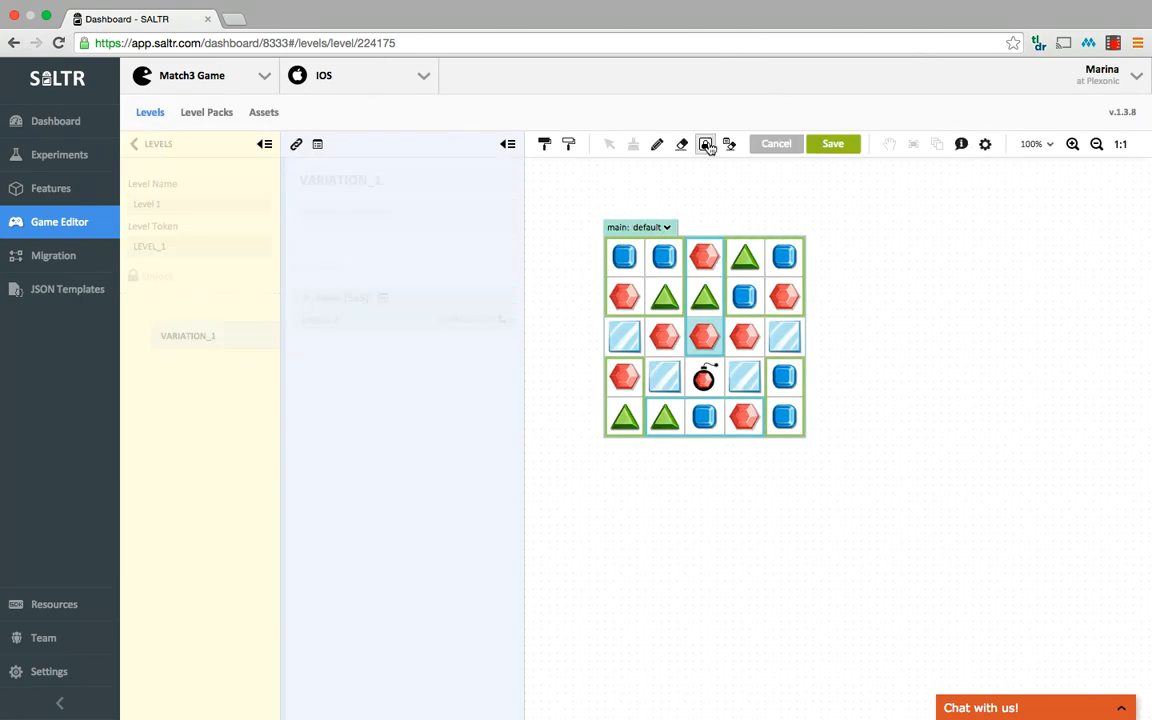
click(705, 339)
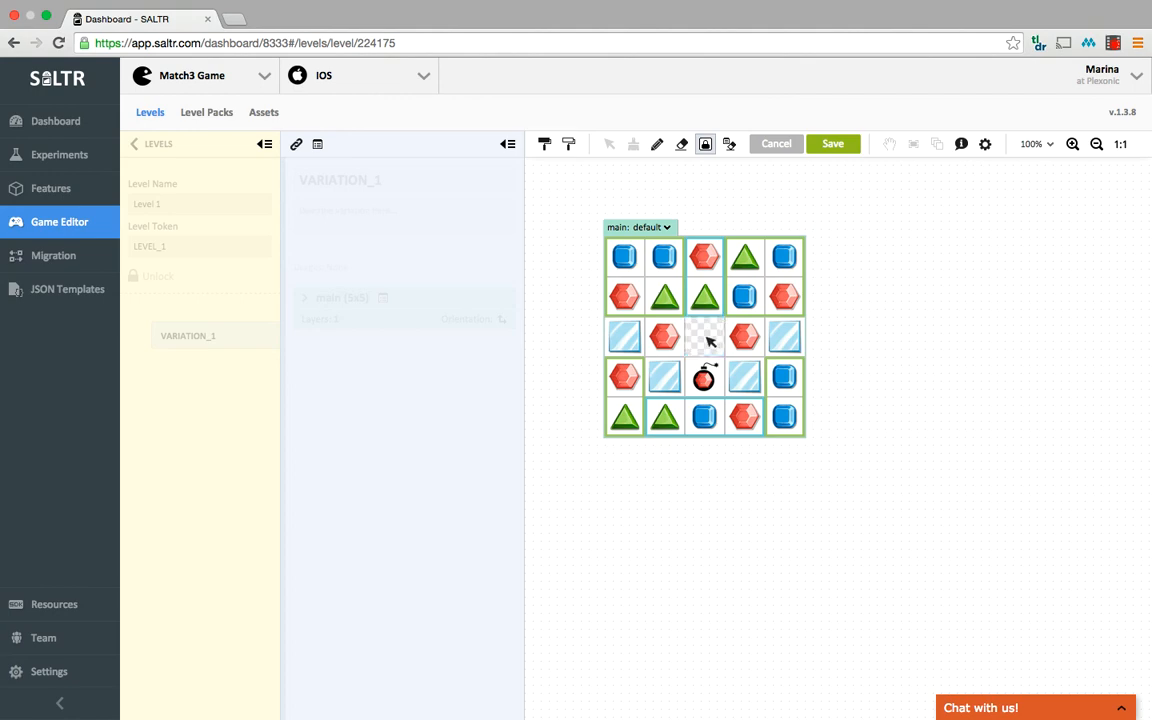
click(786, 256)
click(788, 417)
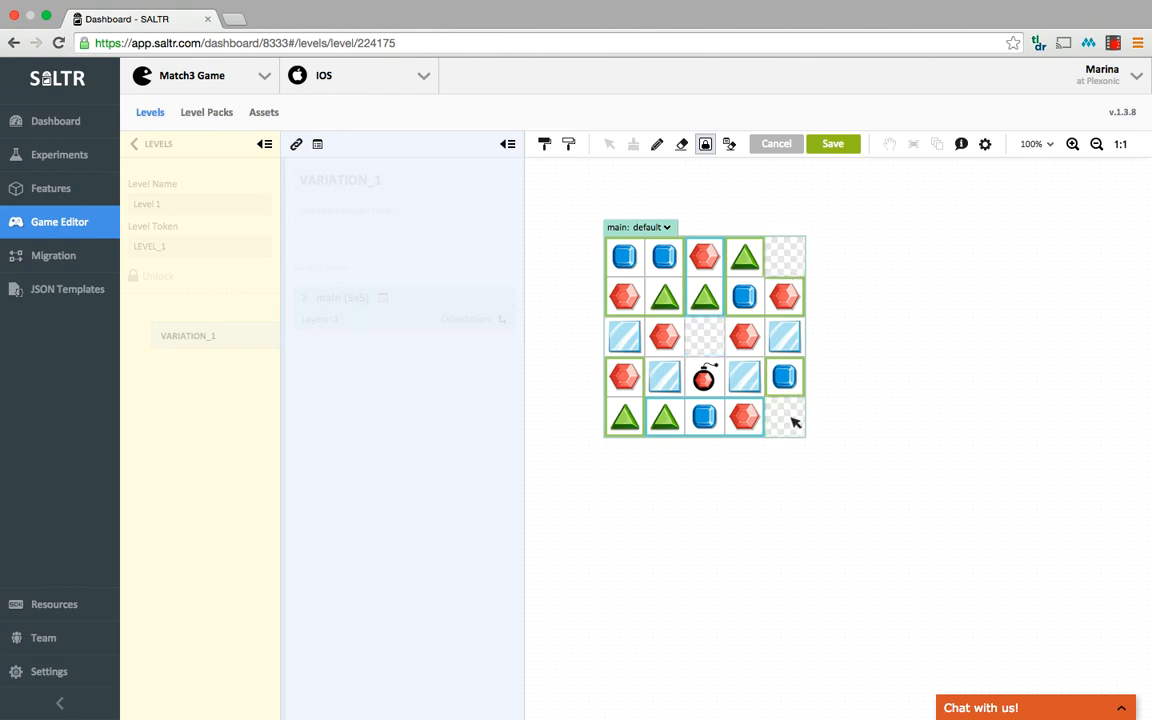
click(626, 418)
click(630, 268)
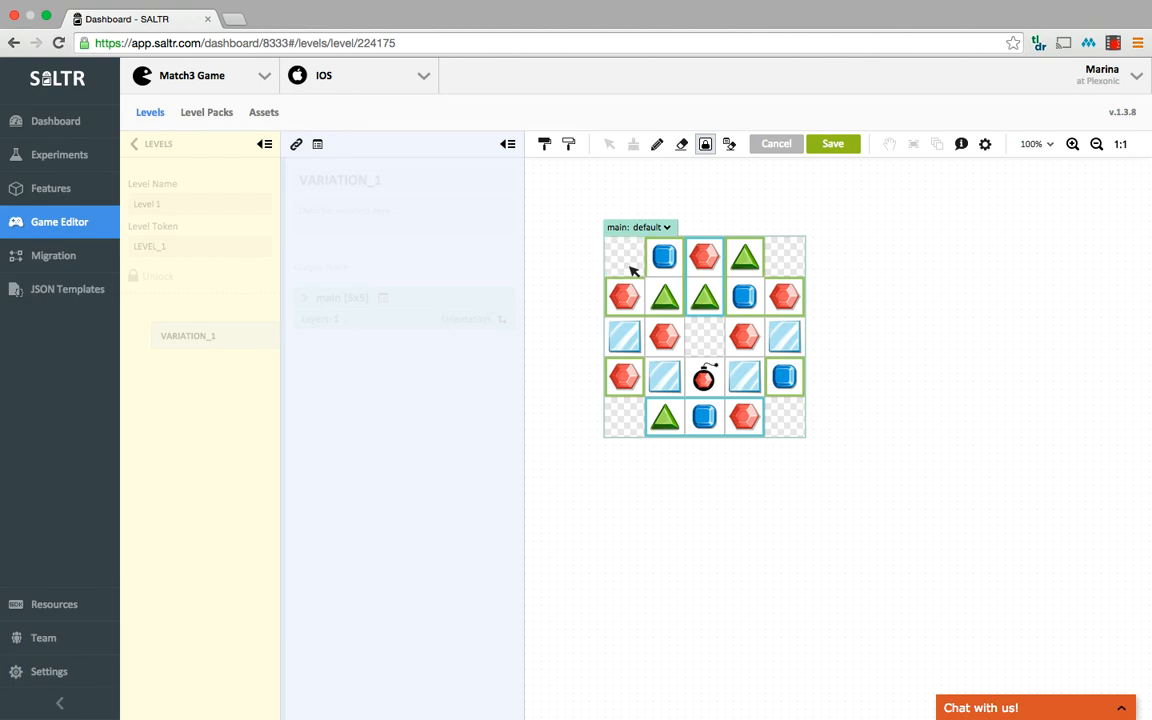
click(846, 148)
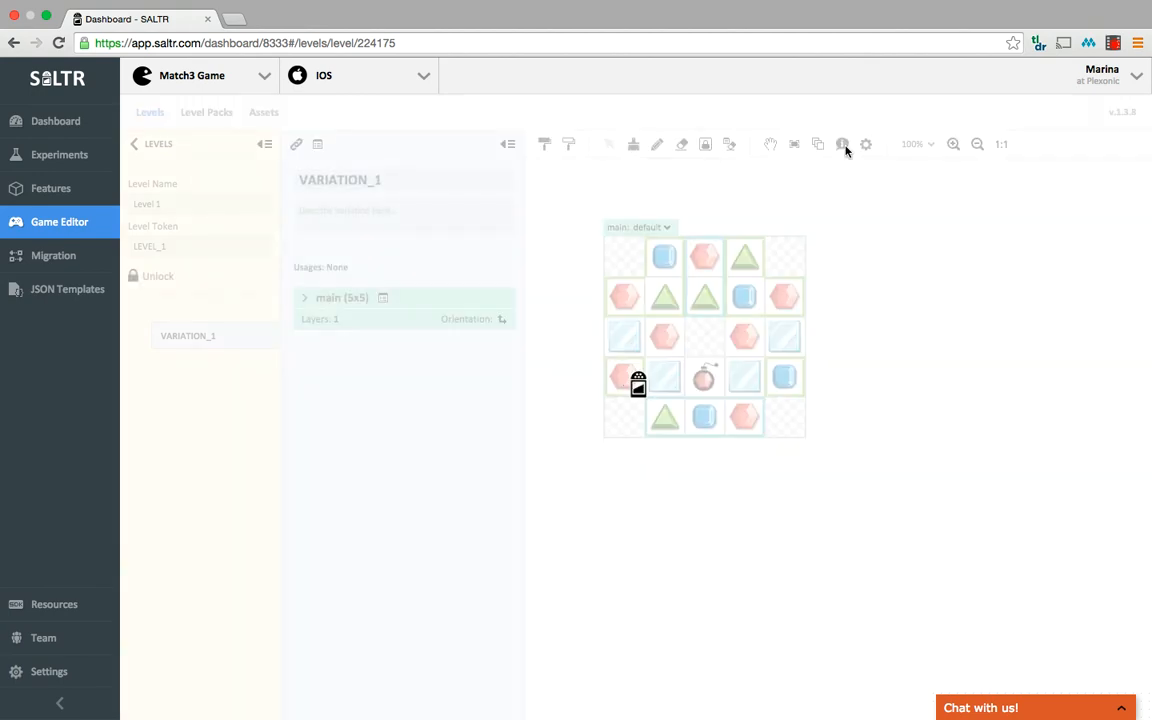
click(543, 146)
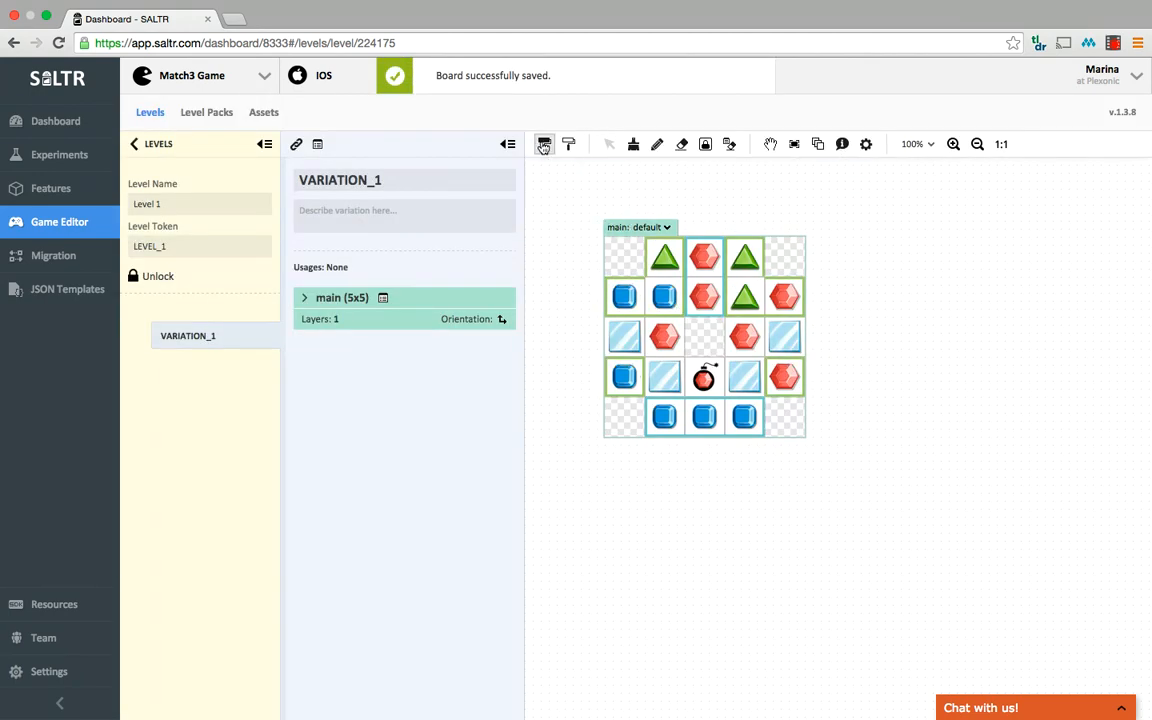
click(543, 146)
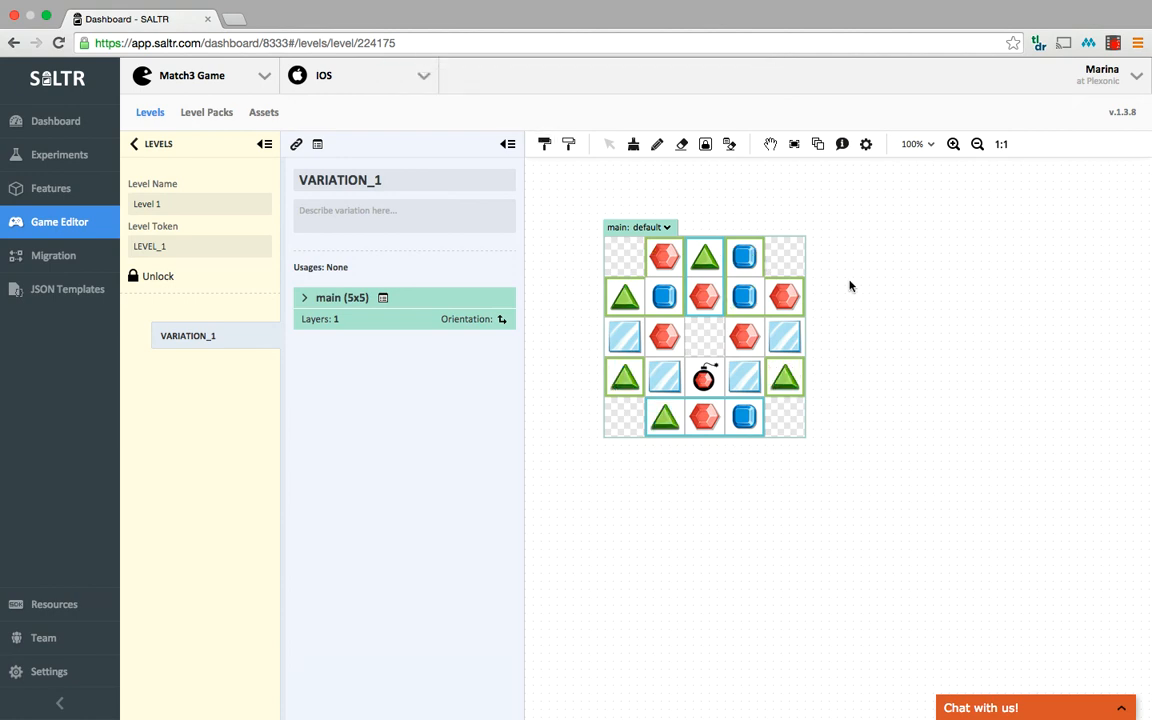
Create a second board below the main one with token appending, 50 px cell width and height, 10 columns and 1 row.
right_click(616, 504)
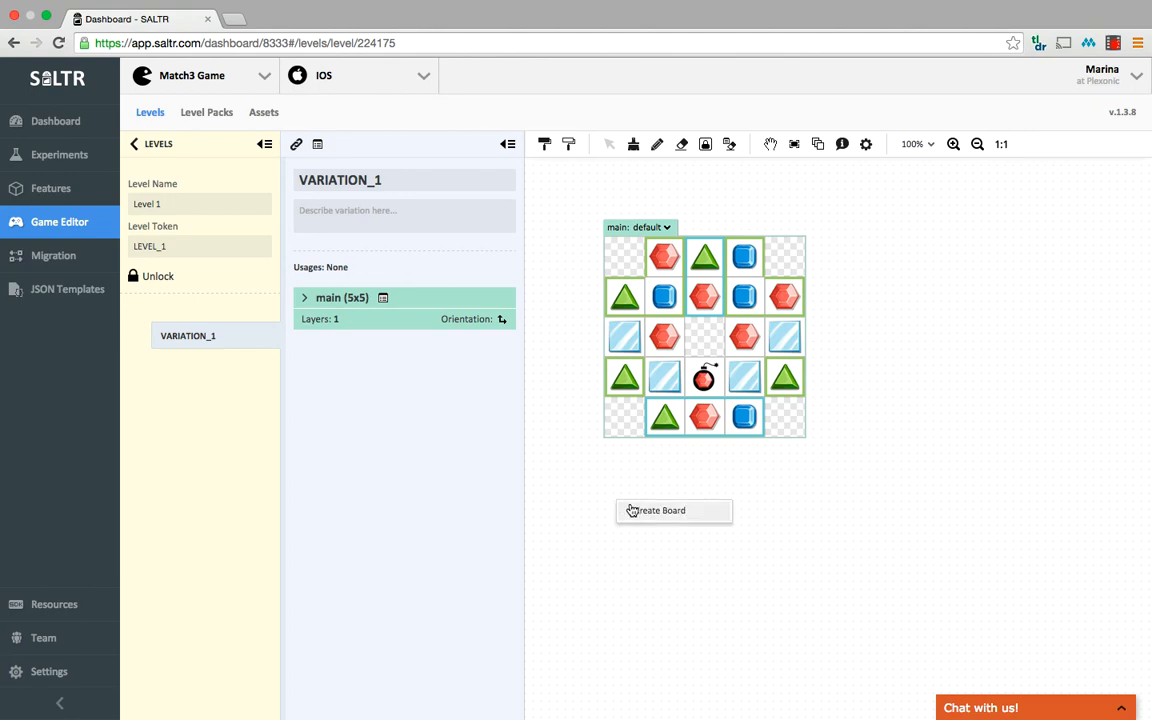
click(634, 510)
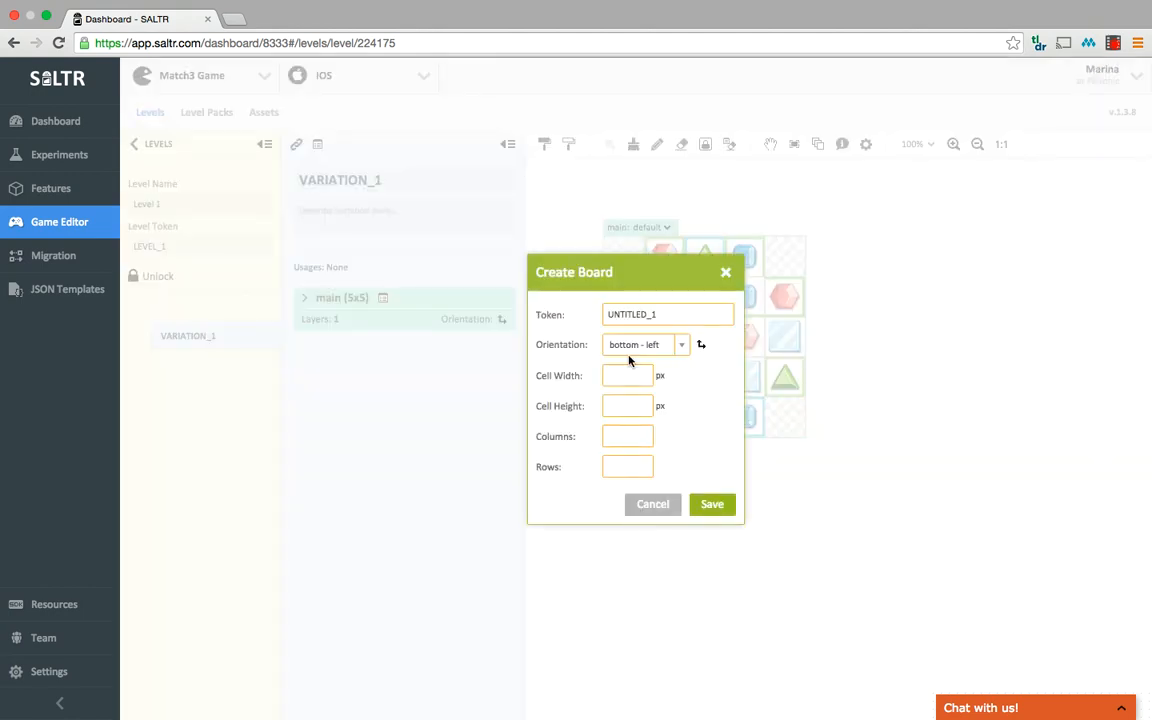
double_click(640, 313)
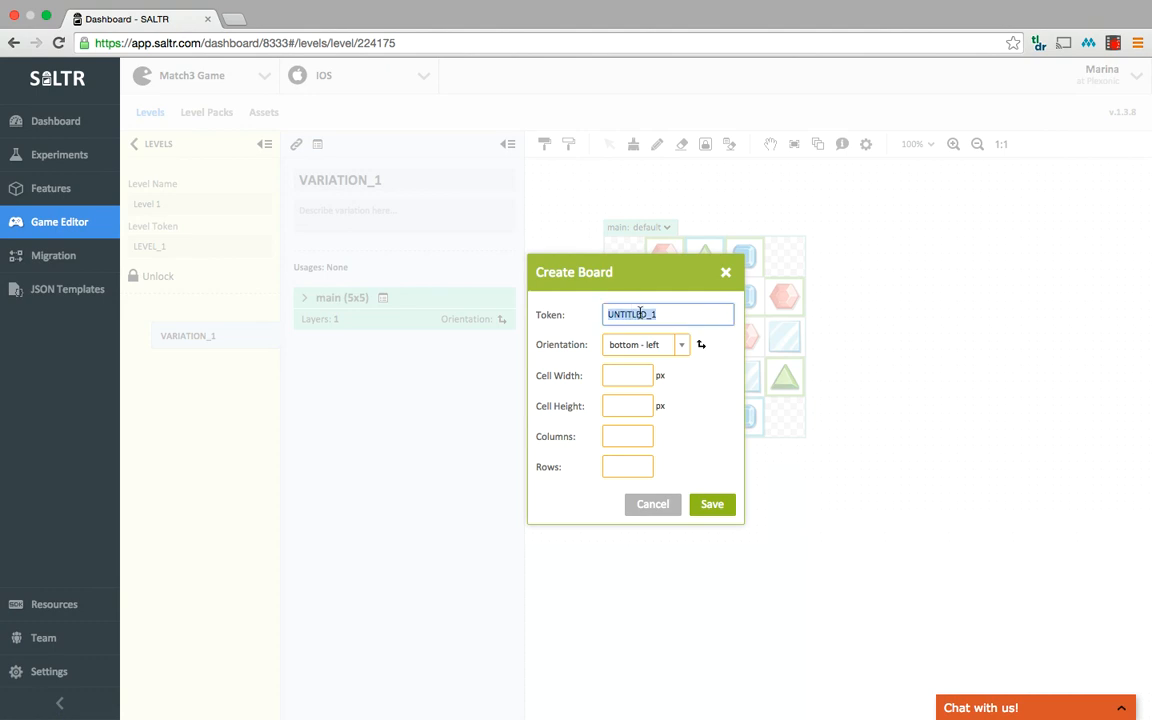
text(appending)
click(636, 373)
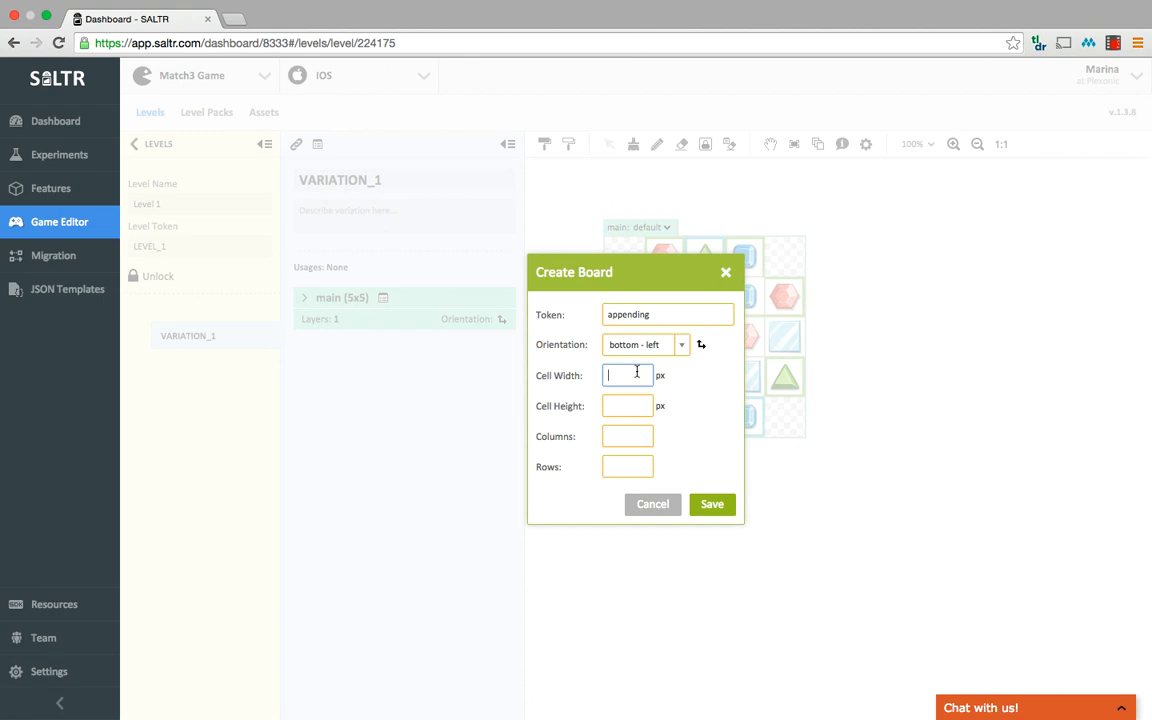
text(50)
key(Tab)
text(50)
key(Tab)
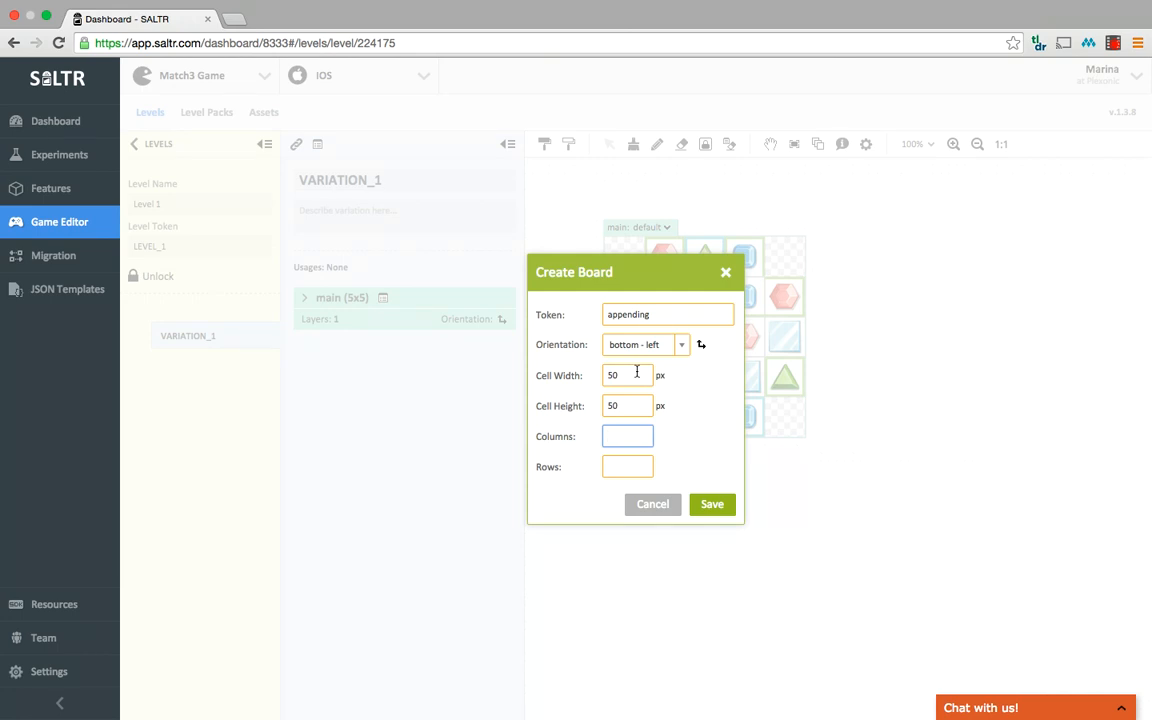
text(10)
key(Tab)
text(1)
click(711, 505)
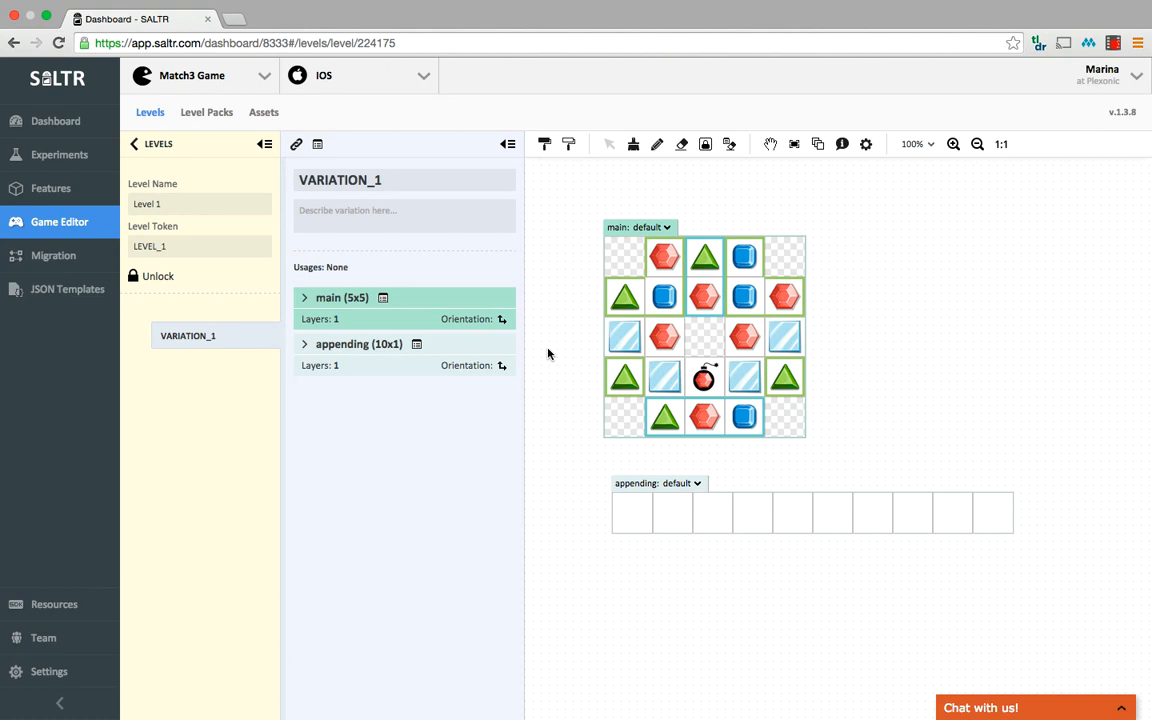
Place default red gems in the first, second and sixth cells of the appending board and save it.
click(658, 148)
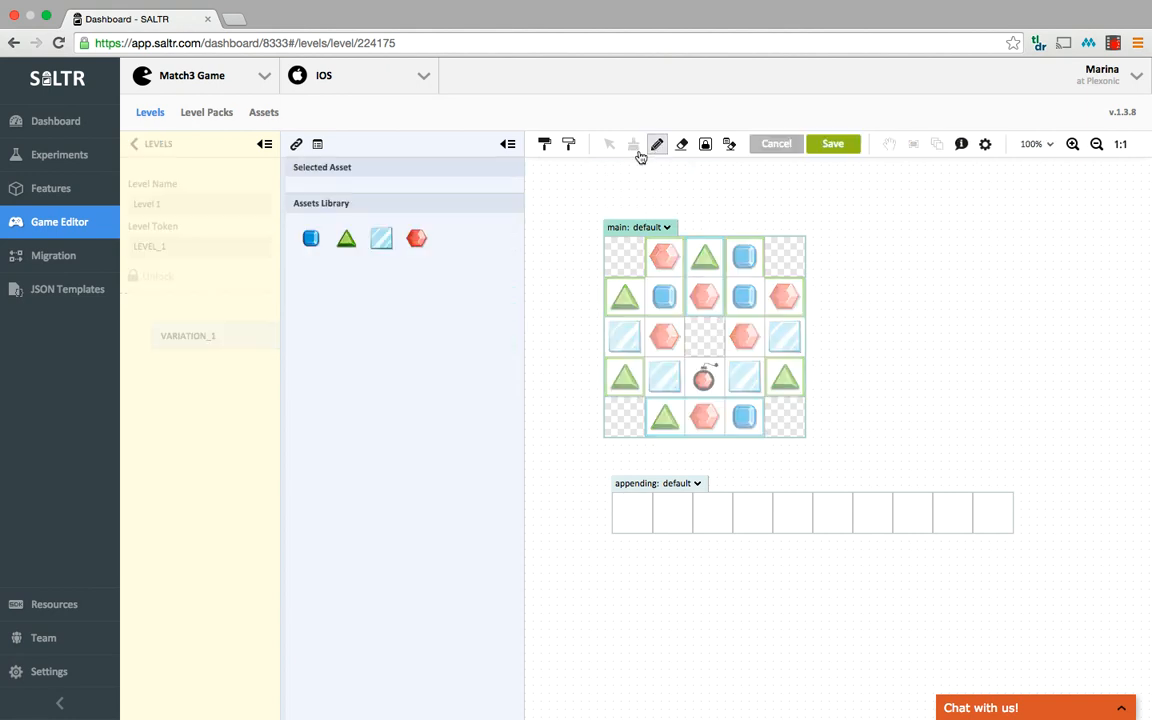
click(416, 270)
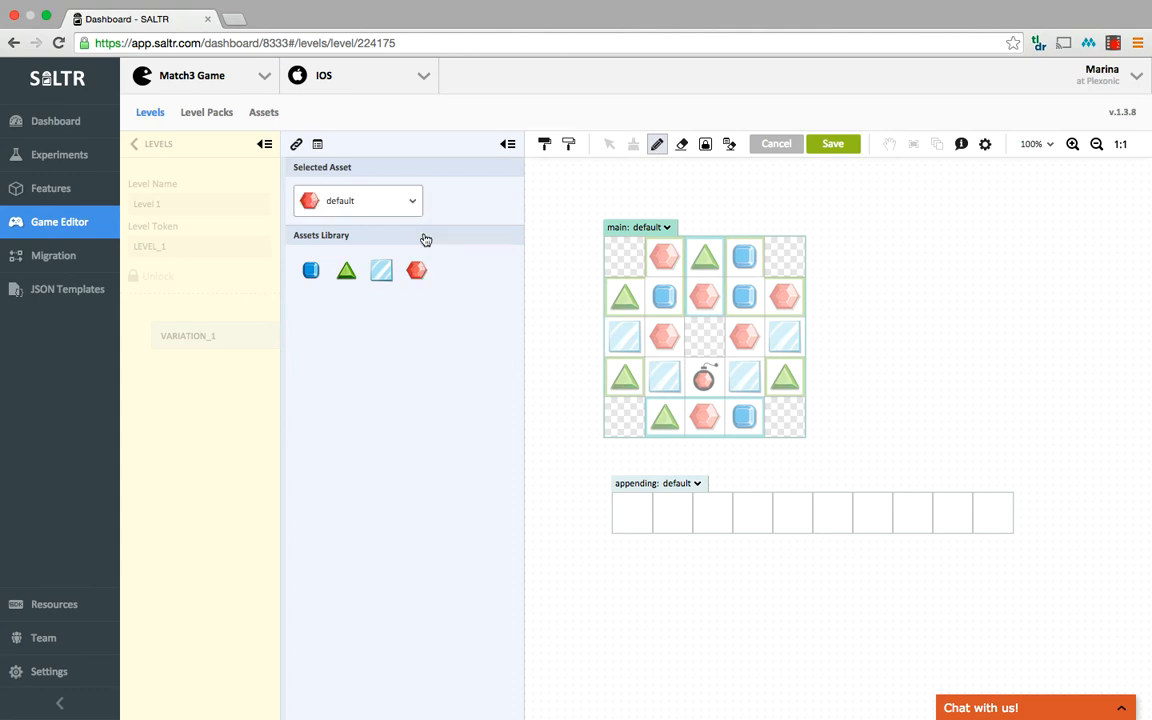
click(640, 512)
click(686, 519)
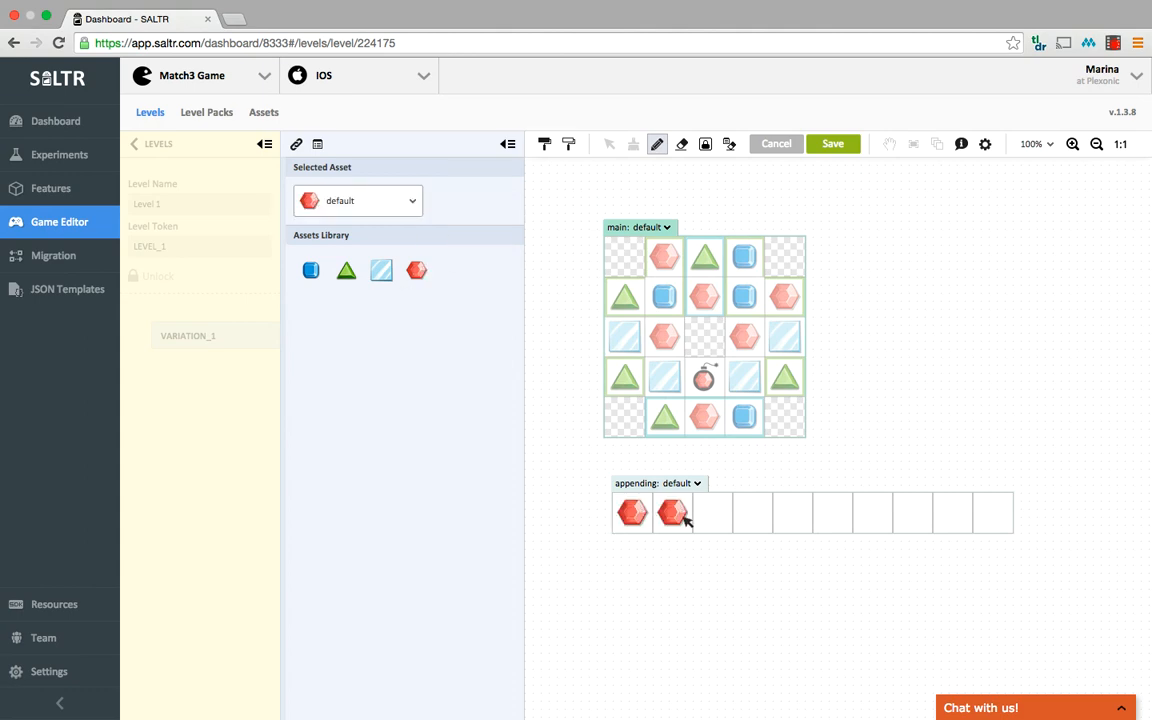
click(843, 521)
click(832, 144)
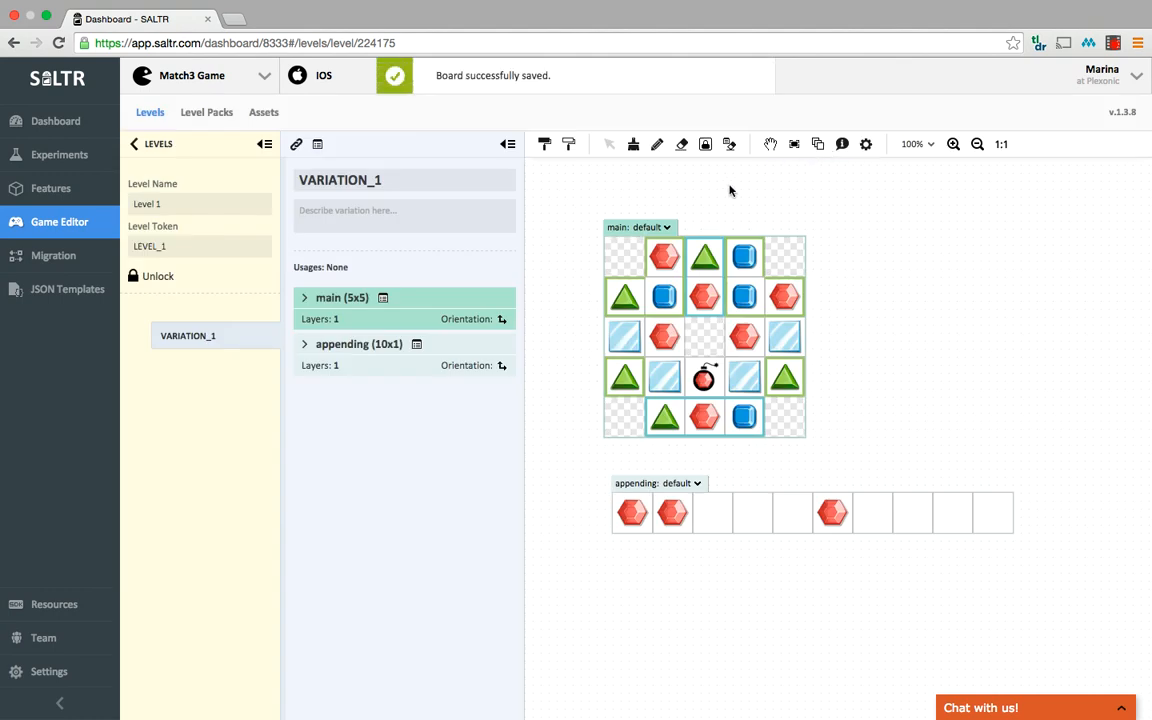
Create a chunk from the seven empty cells of the appending board with blue, green and red assets.
click(633, 147)
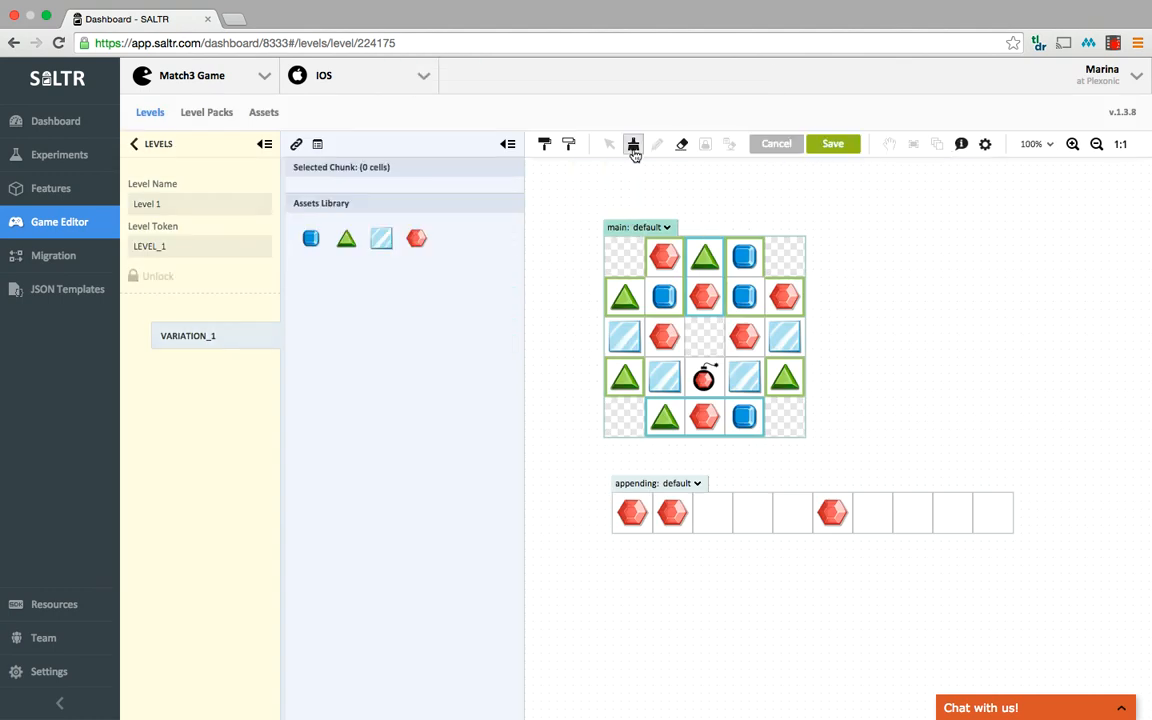
drag(712, 520, 1002, 519)
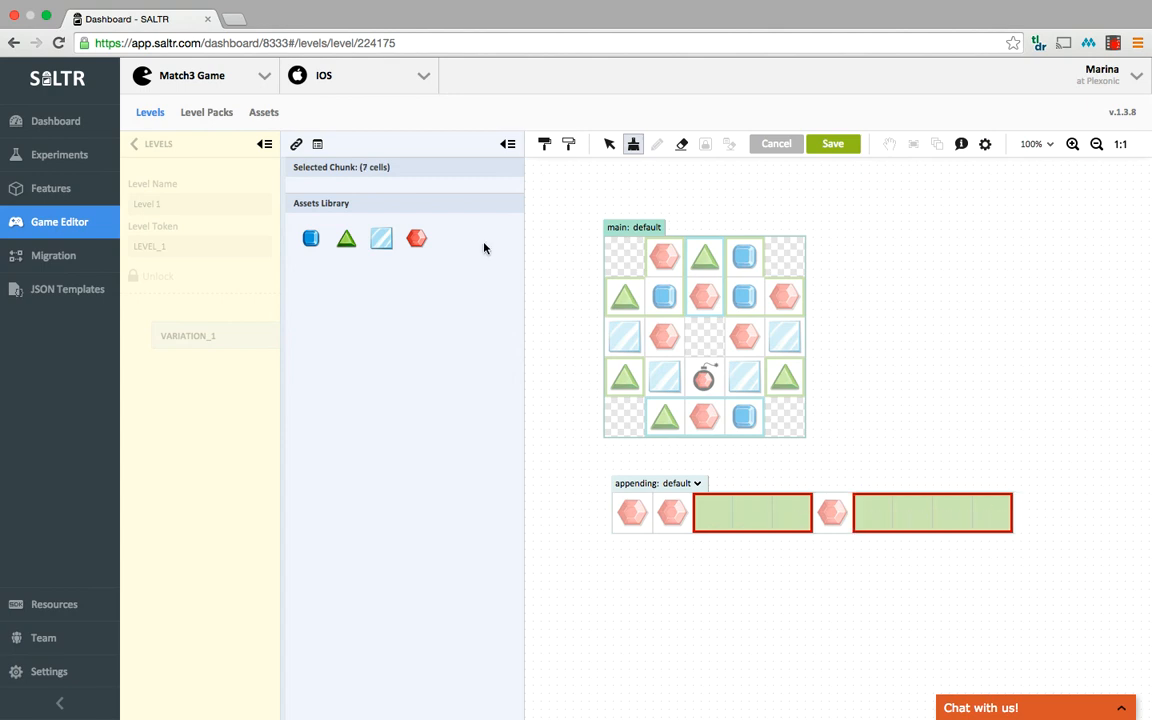
click(314, 240)
click(346, 280)
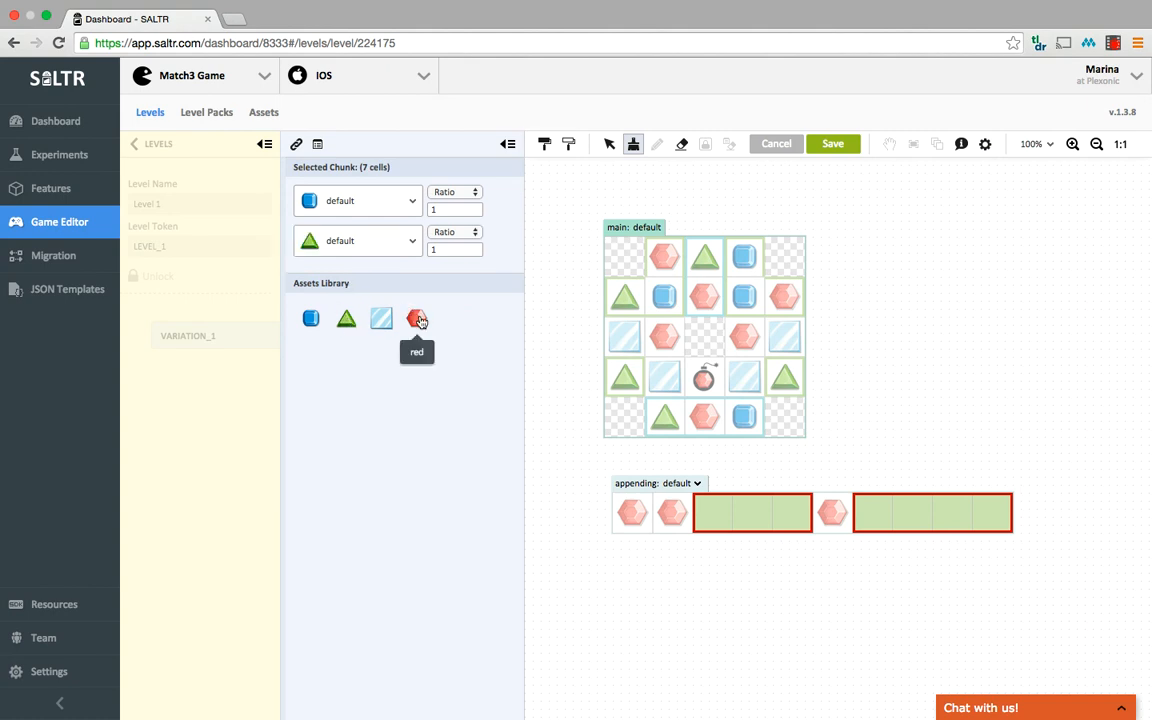
click(417, 319)
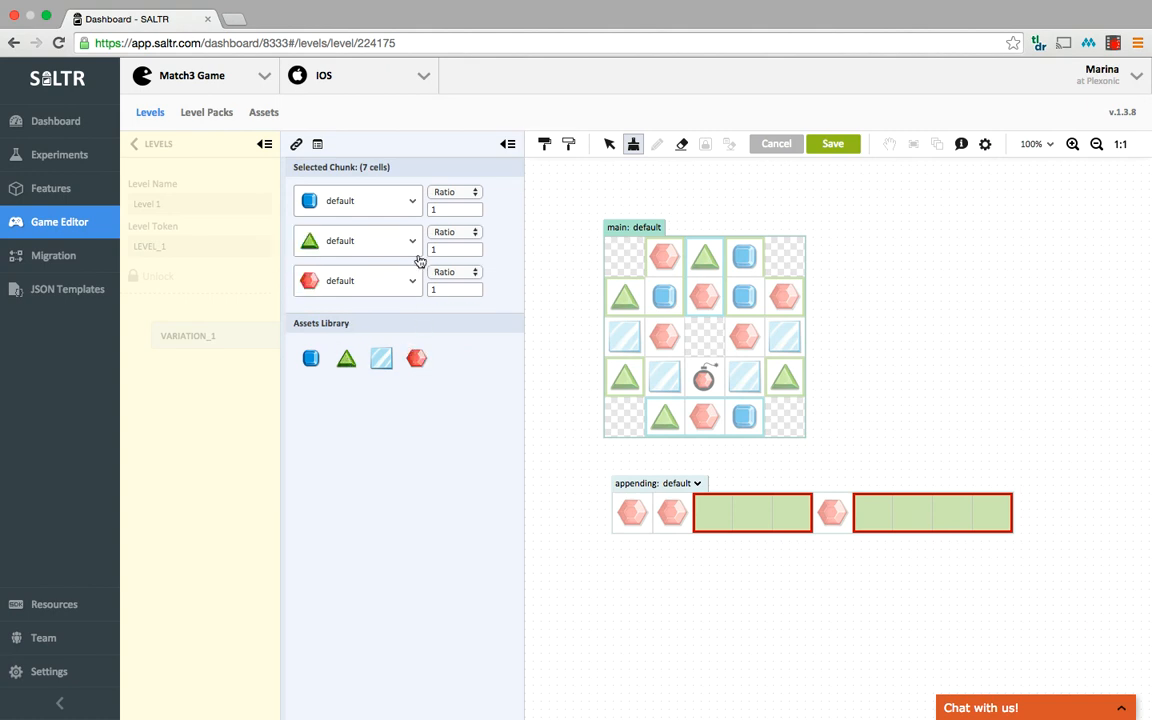
Set the appending chunk's ratios to 2 for blue and 3 for green, save, and regenerate the chunk contents.
click(442, 210)
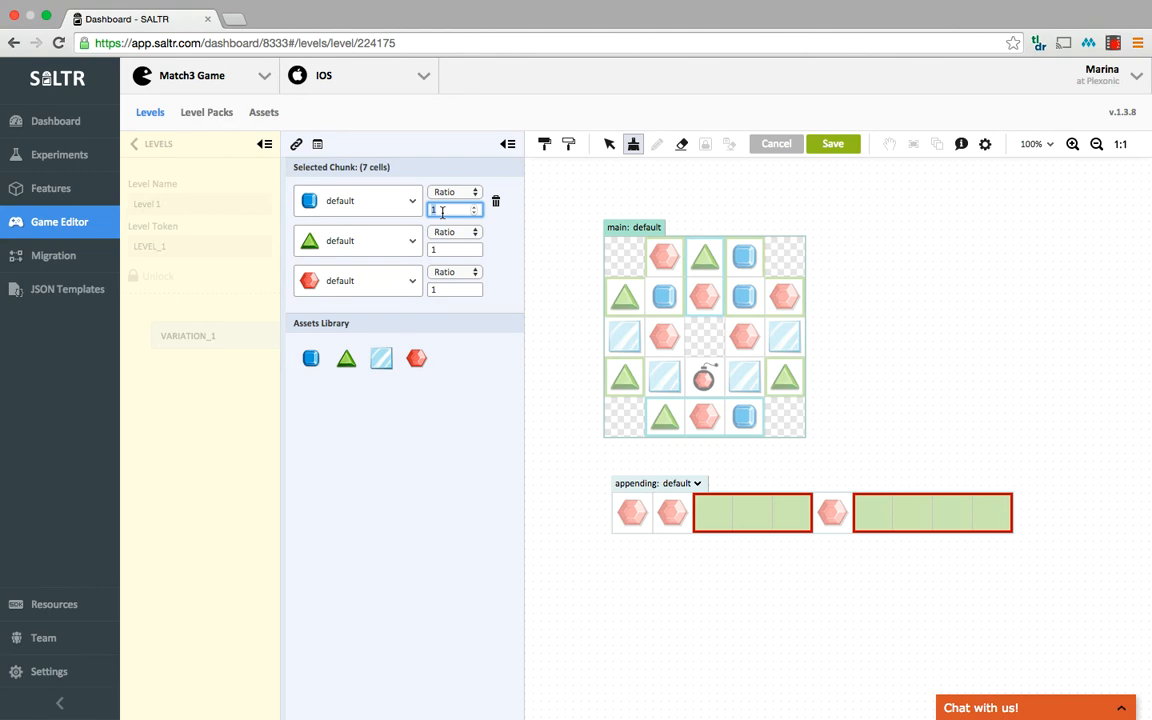
text(2)
click(446, 250)
key(BackSpace)
text(3)
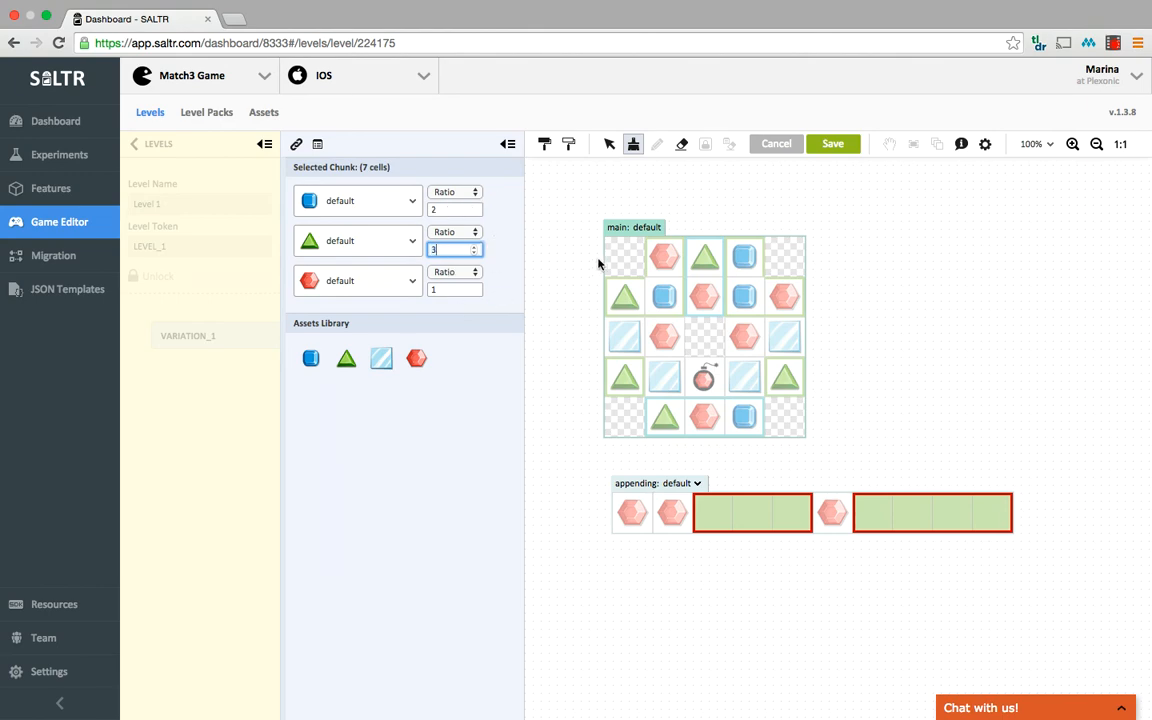
click(832, 145)
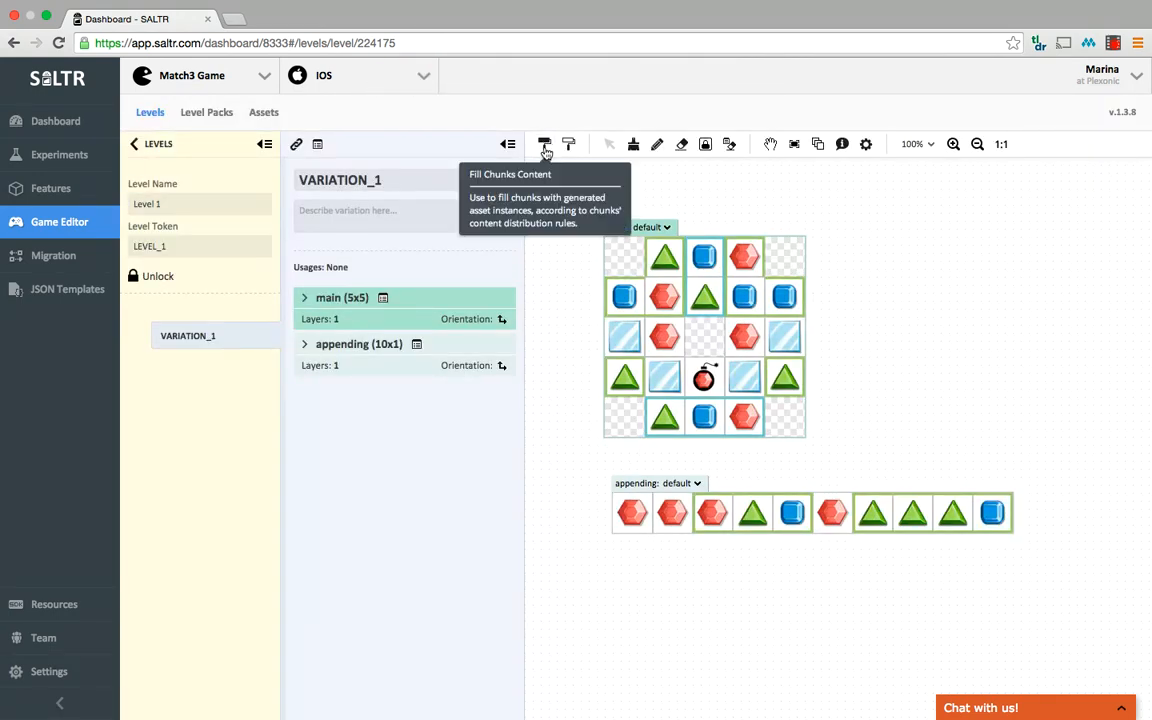
click(545, 147)
click(545, 147)
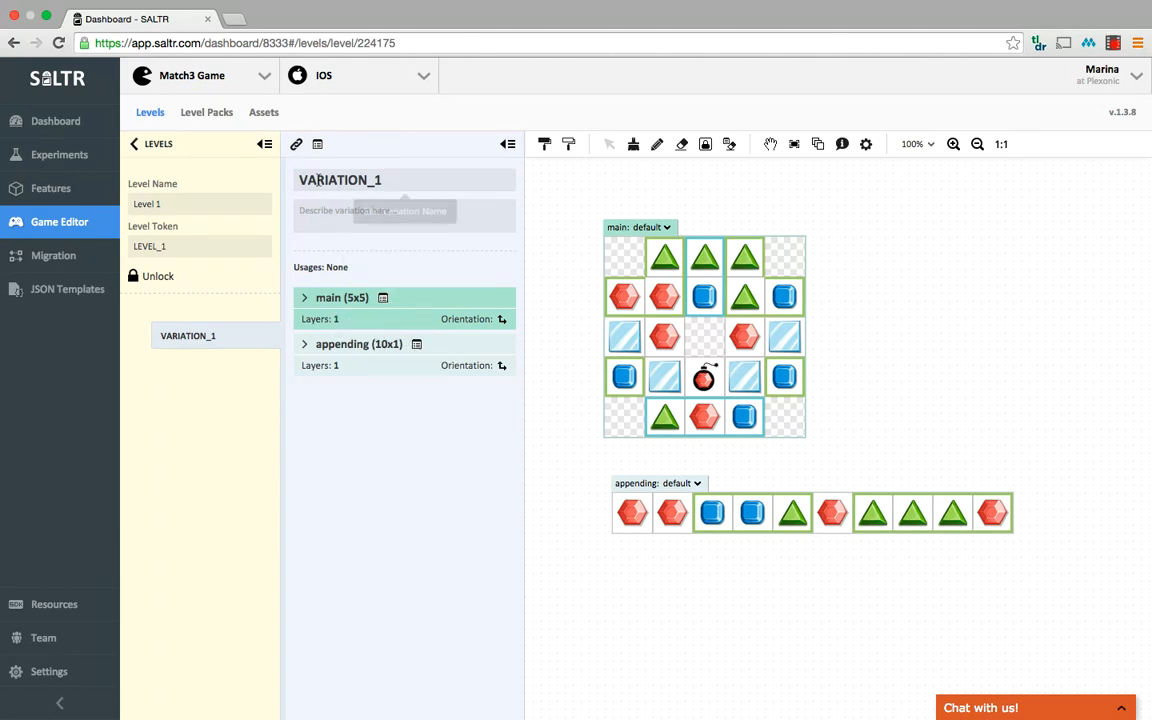
Add a text property named levelObjective with the value clearColors to the VARIATION_1 level variation.
click(317, 147)
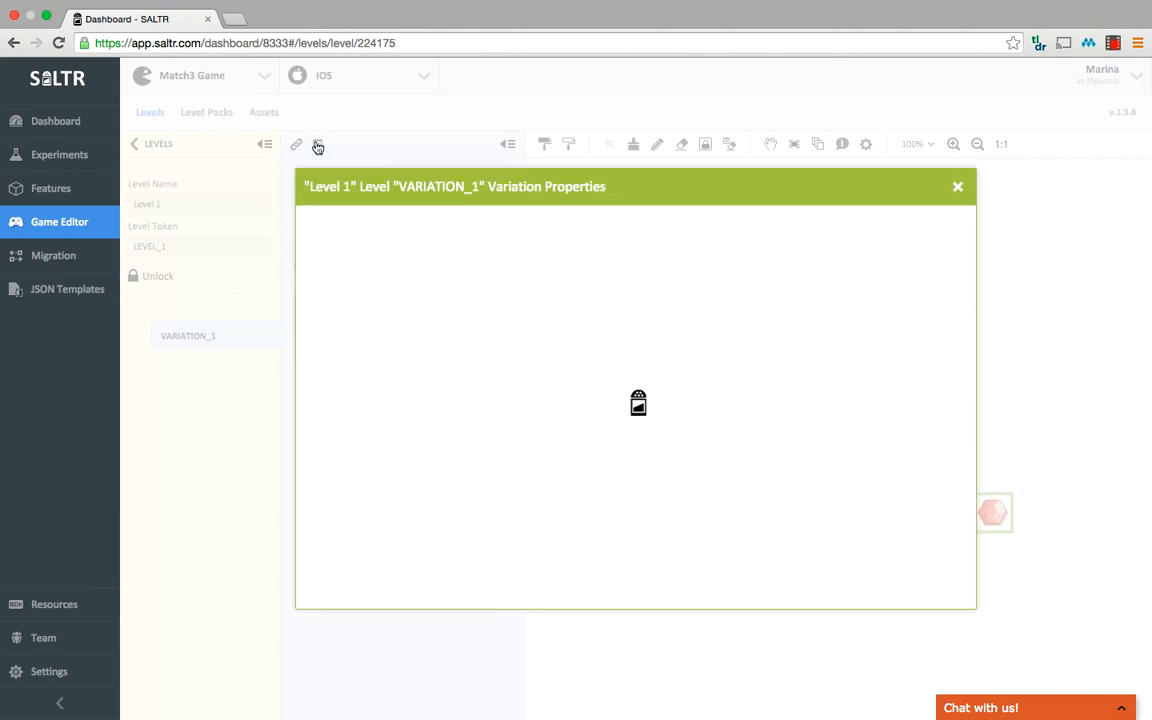
click(327, 251)
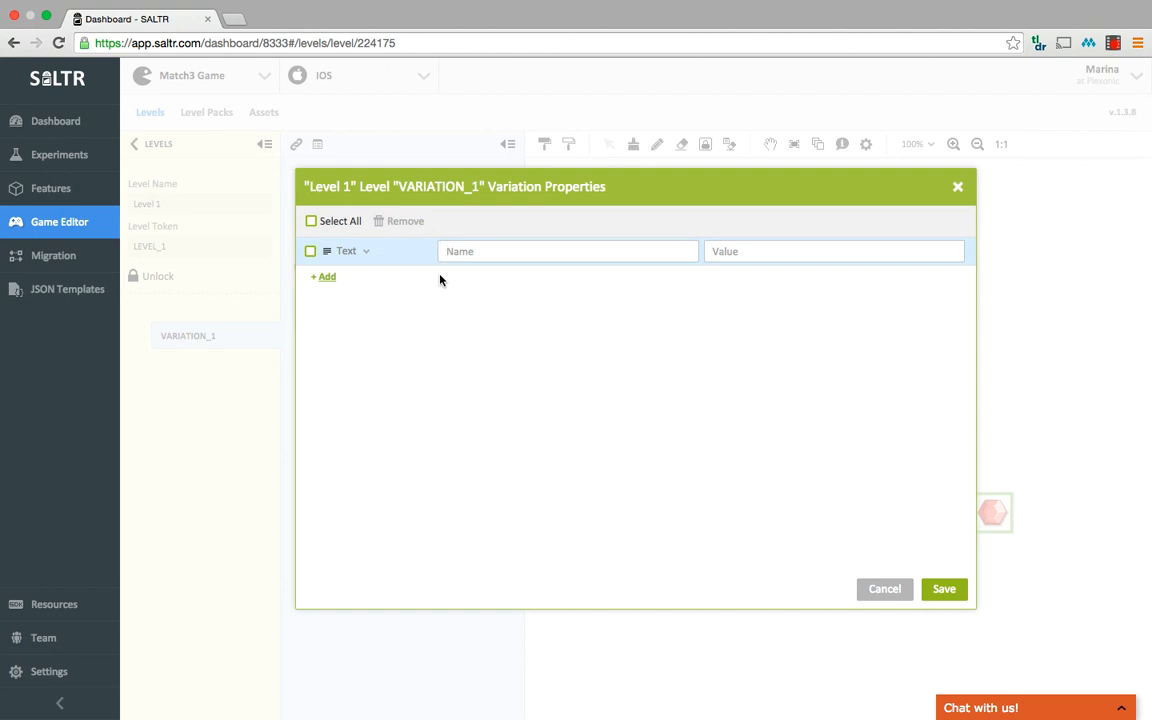
text(levelObjective)
click(741, 246)
text(clearColors)
Add a Number property named moves with the value 30 to the variation and save the properties.
click(327, 278)
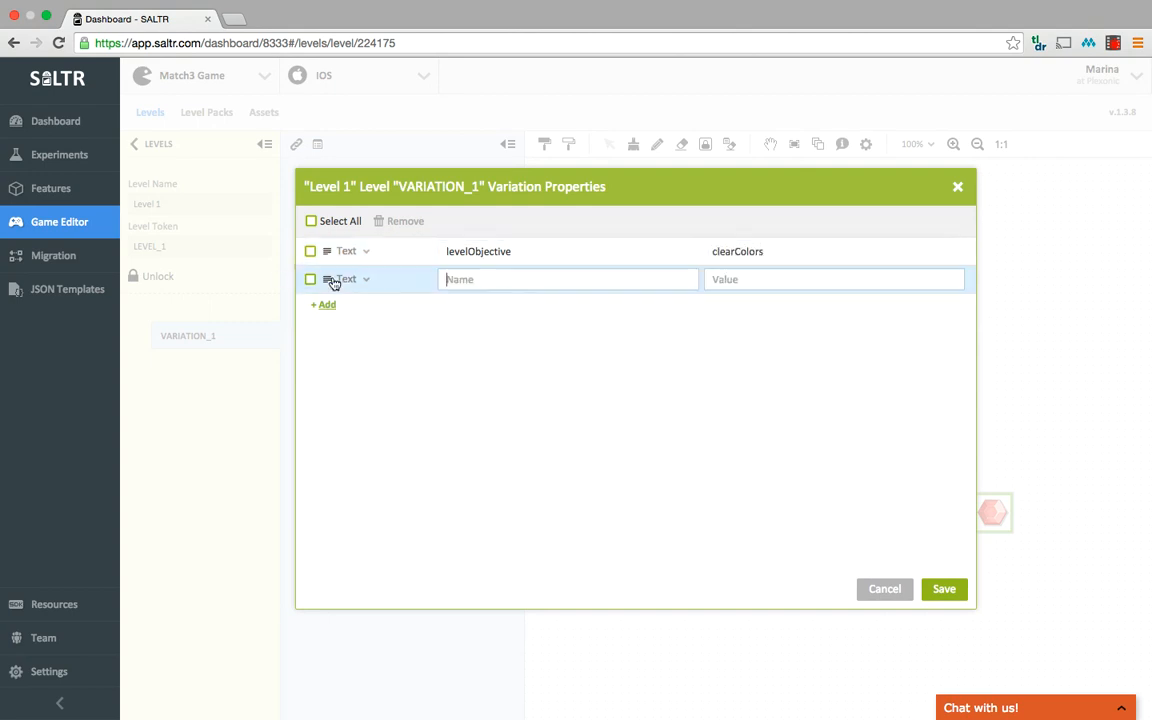
text(moves)
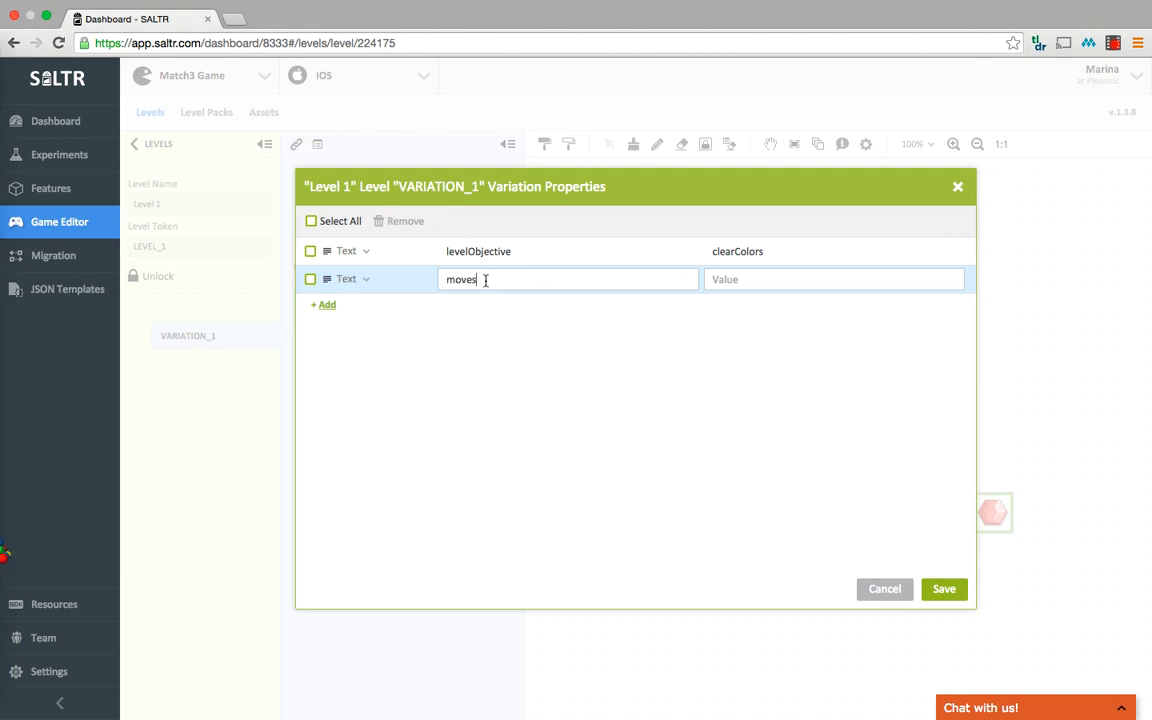
click(346, 280)
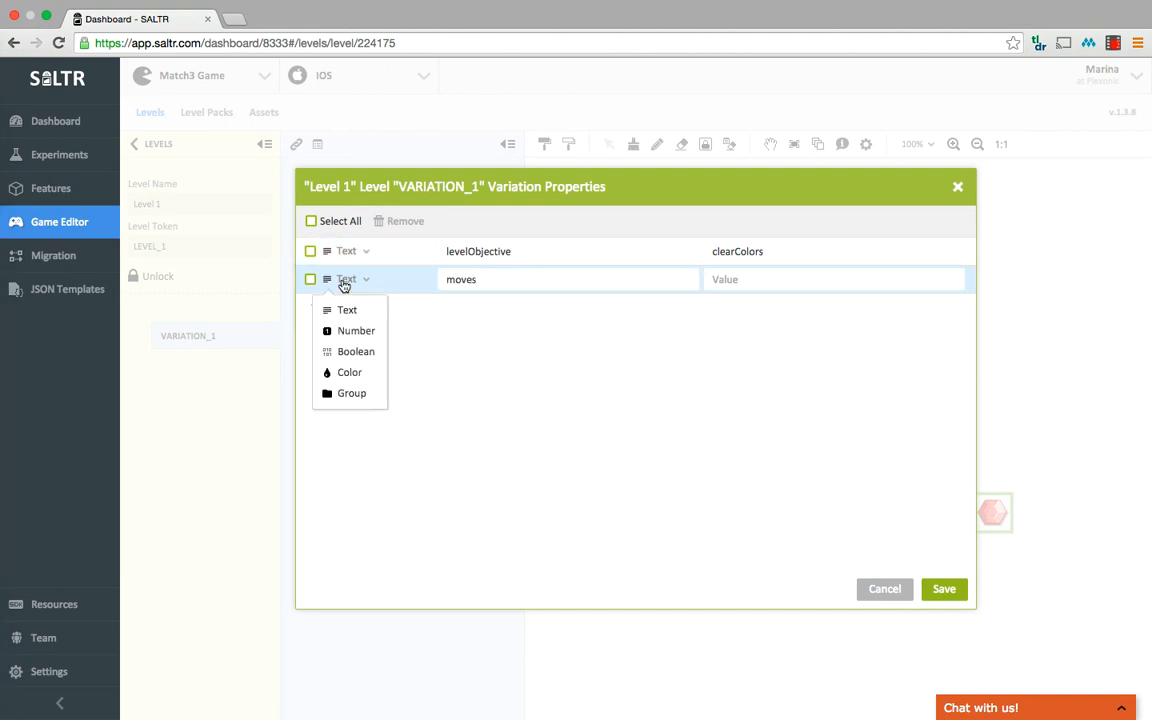
click(356, 332)
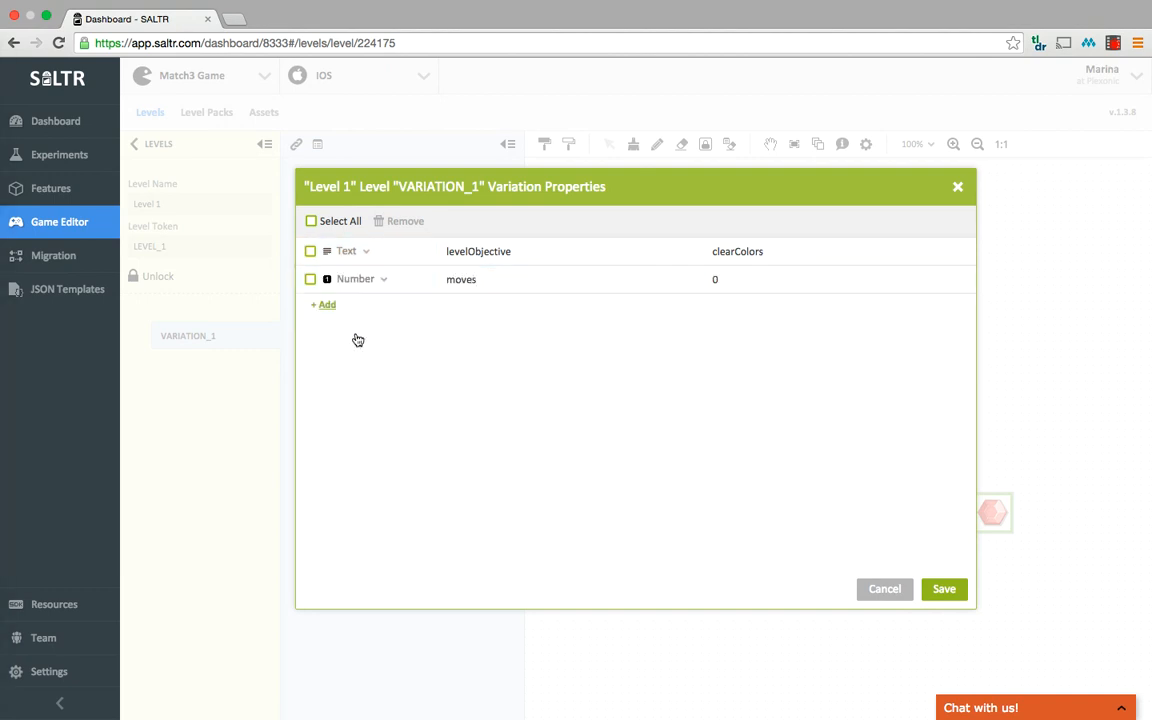
click(740, 279)
key(BackSpace)
text(30)
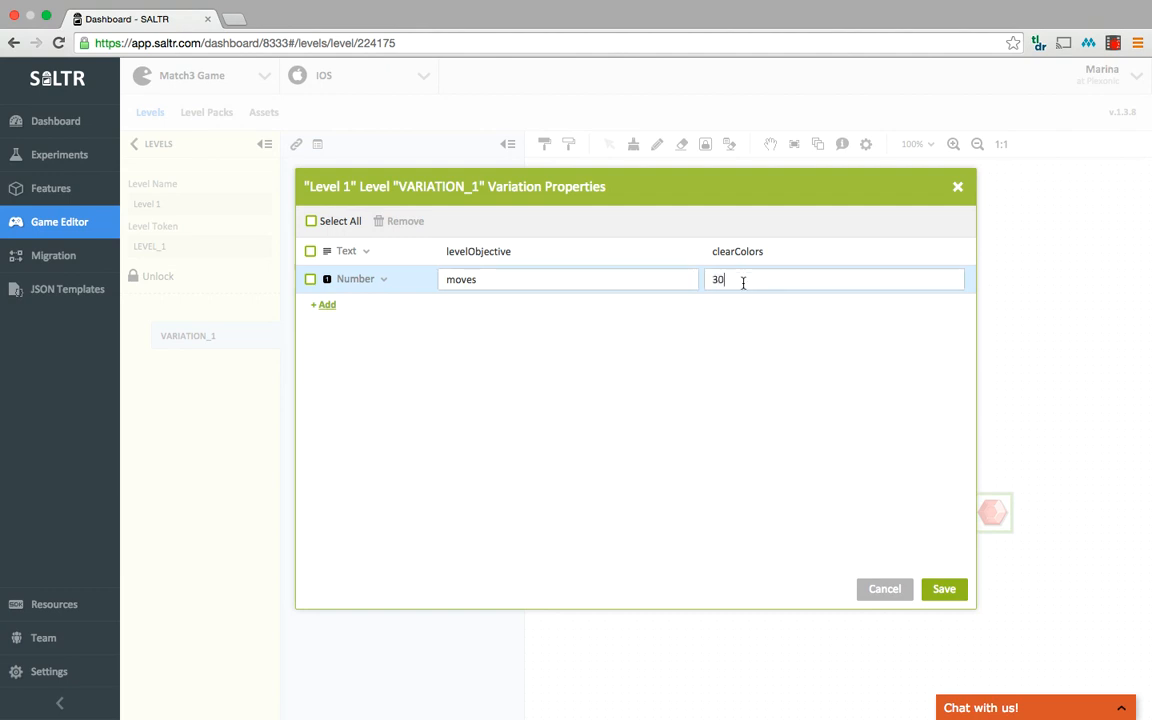
click(946, 588)
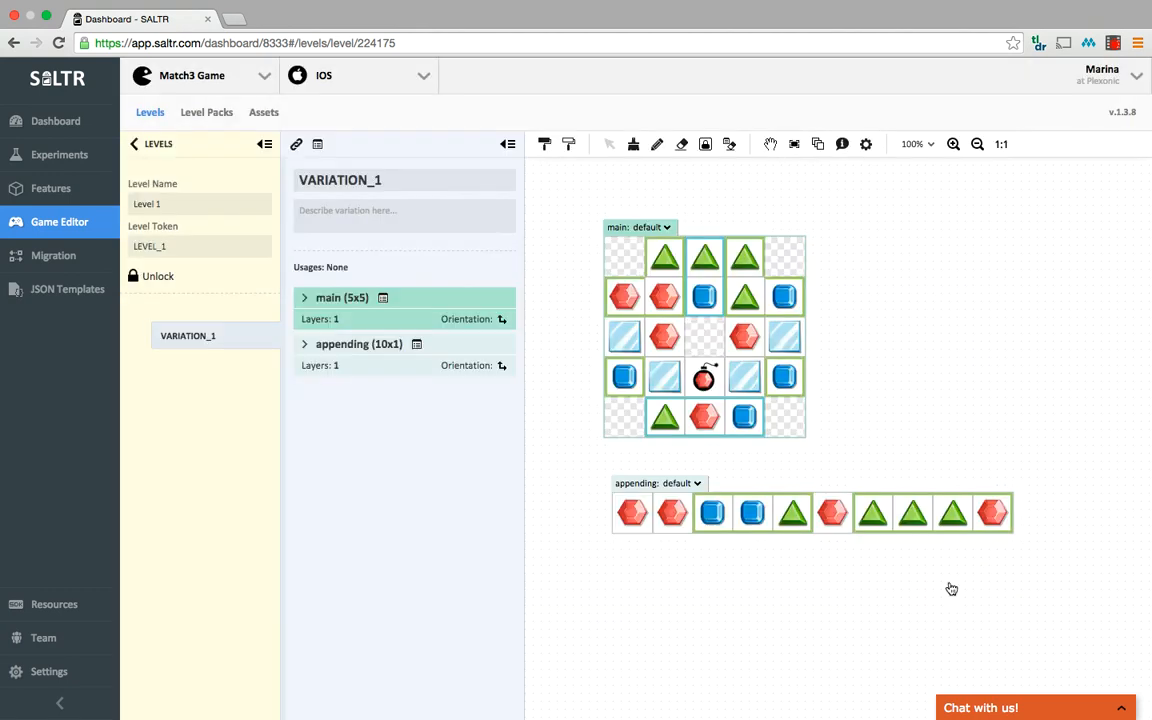
click(383, 300)
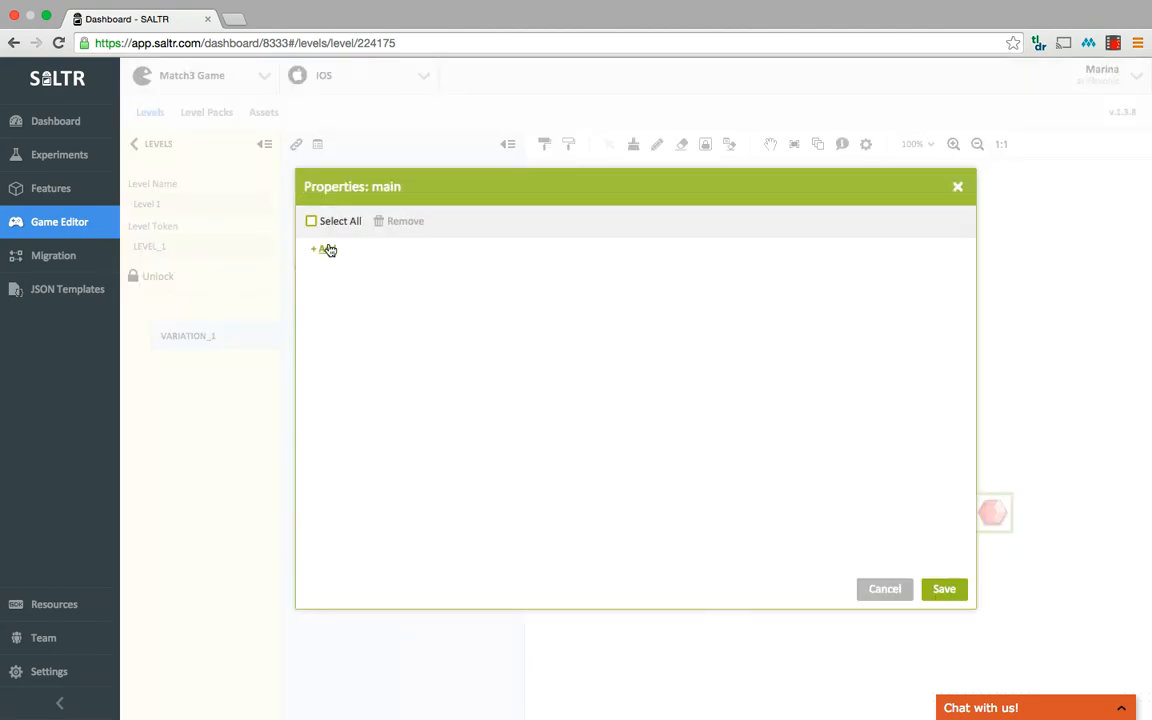
click(326, 249)
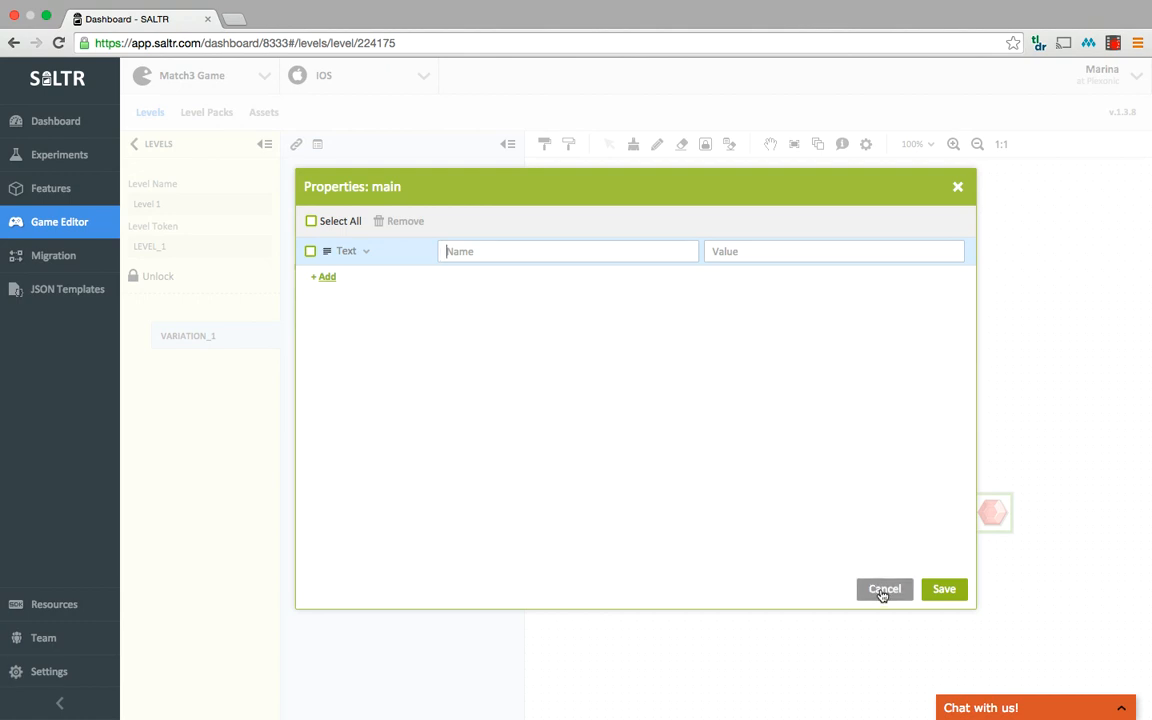
click(883, 591)
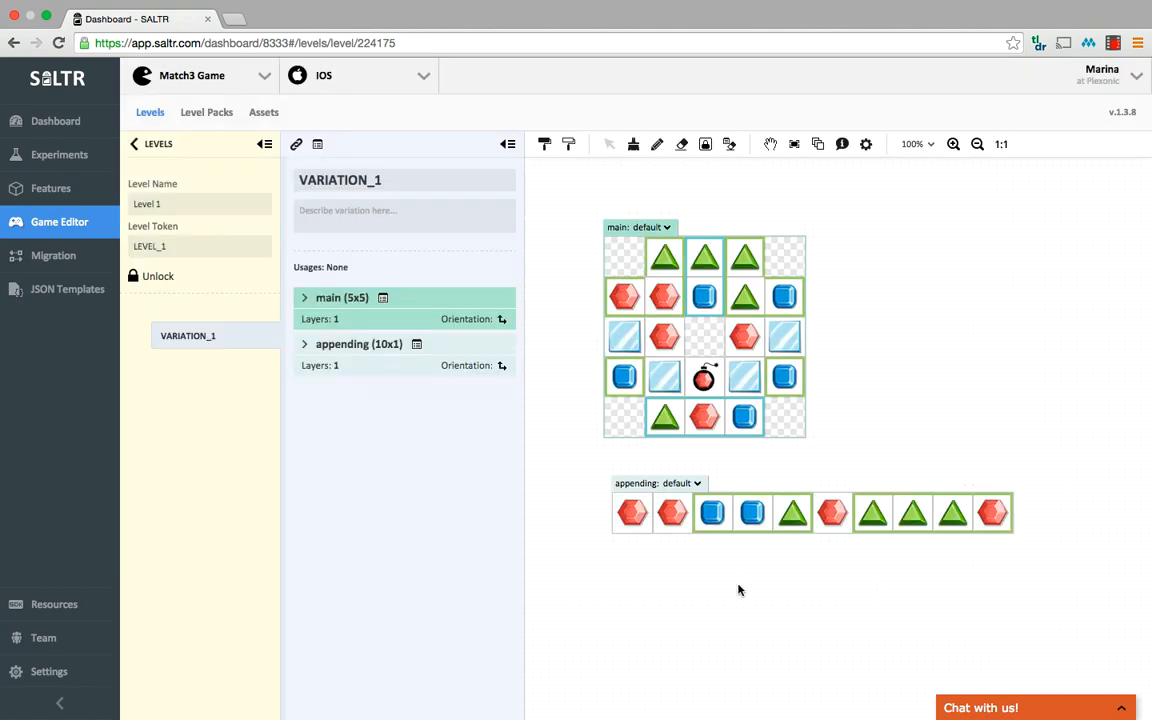